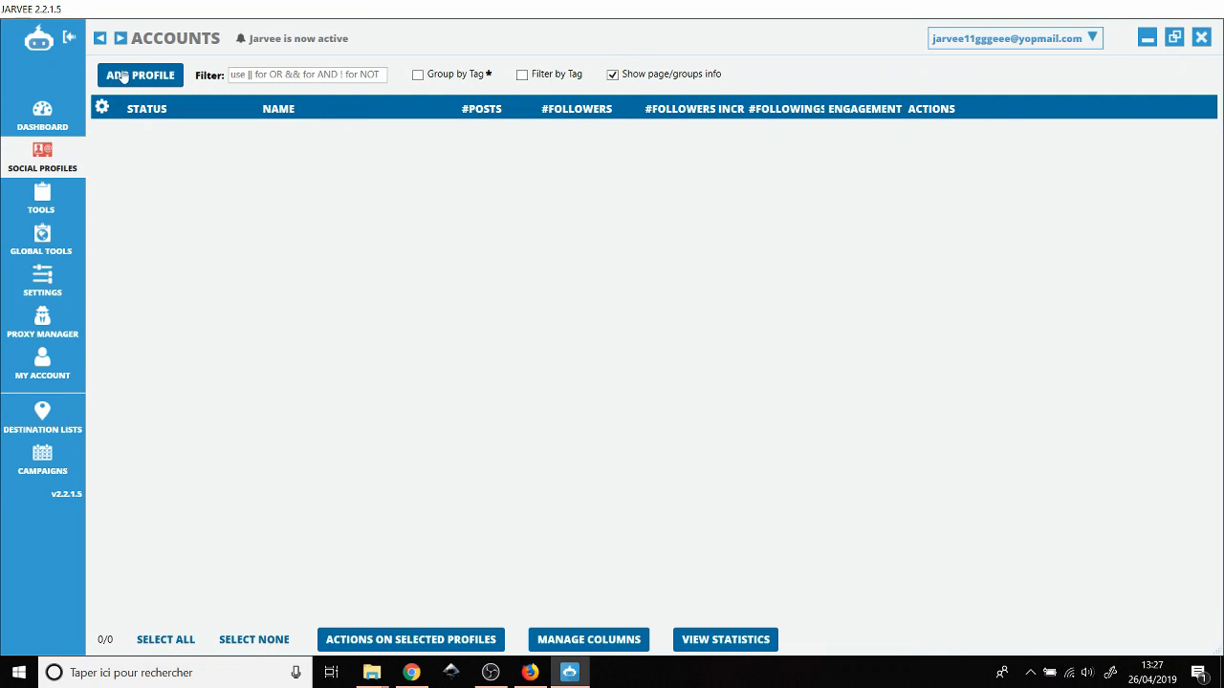
- Add a new Facebook profile and open its login password field for entry
{"action": "left_click", "coordinate": [118, 77]}
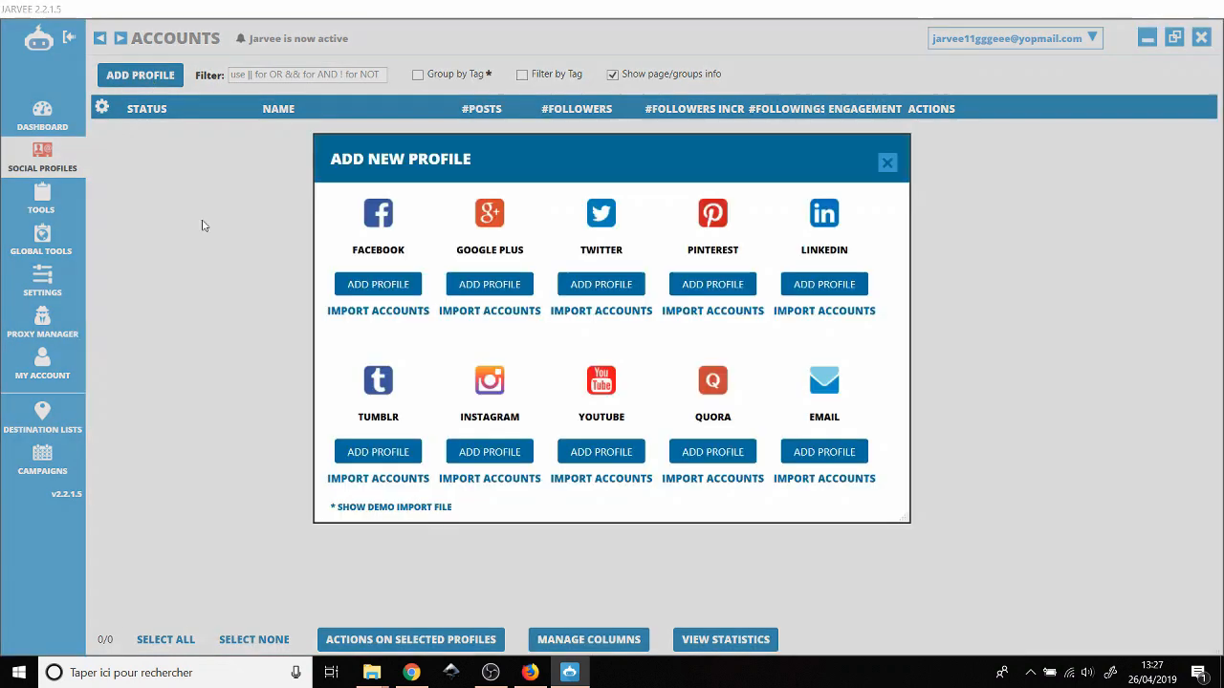
{"action": "left_click", "coordinate": [394, 284]}
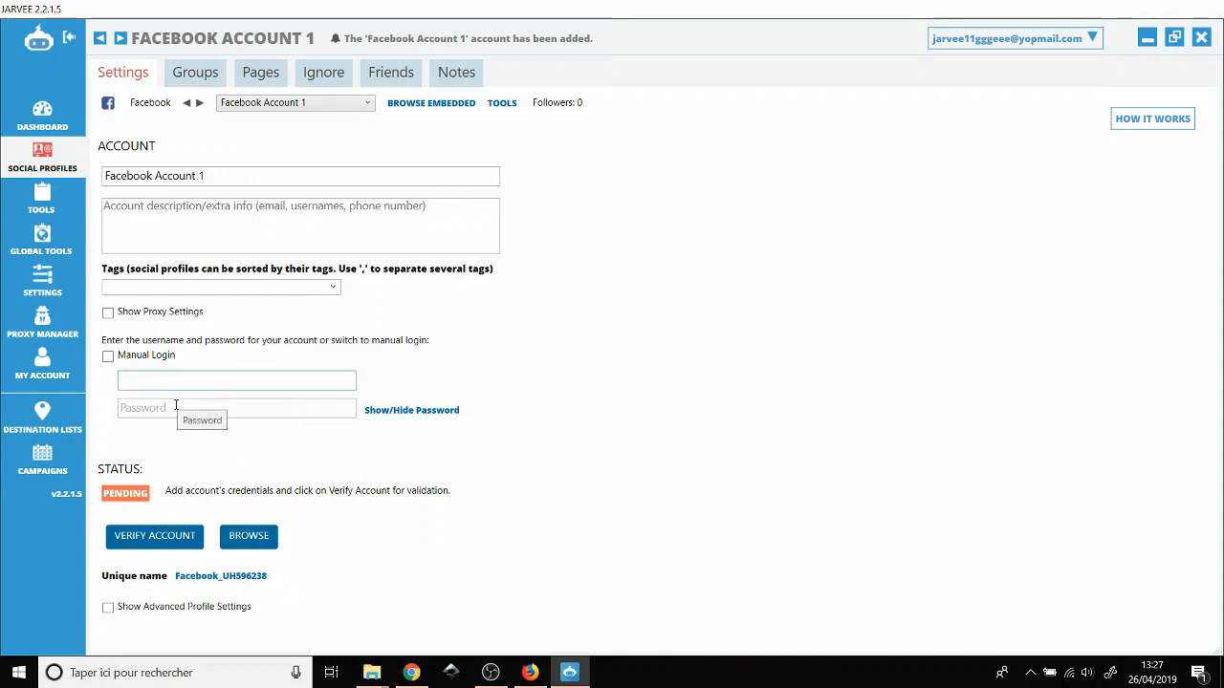
{"action": "left_click", "coordinate": [176, 405]}
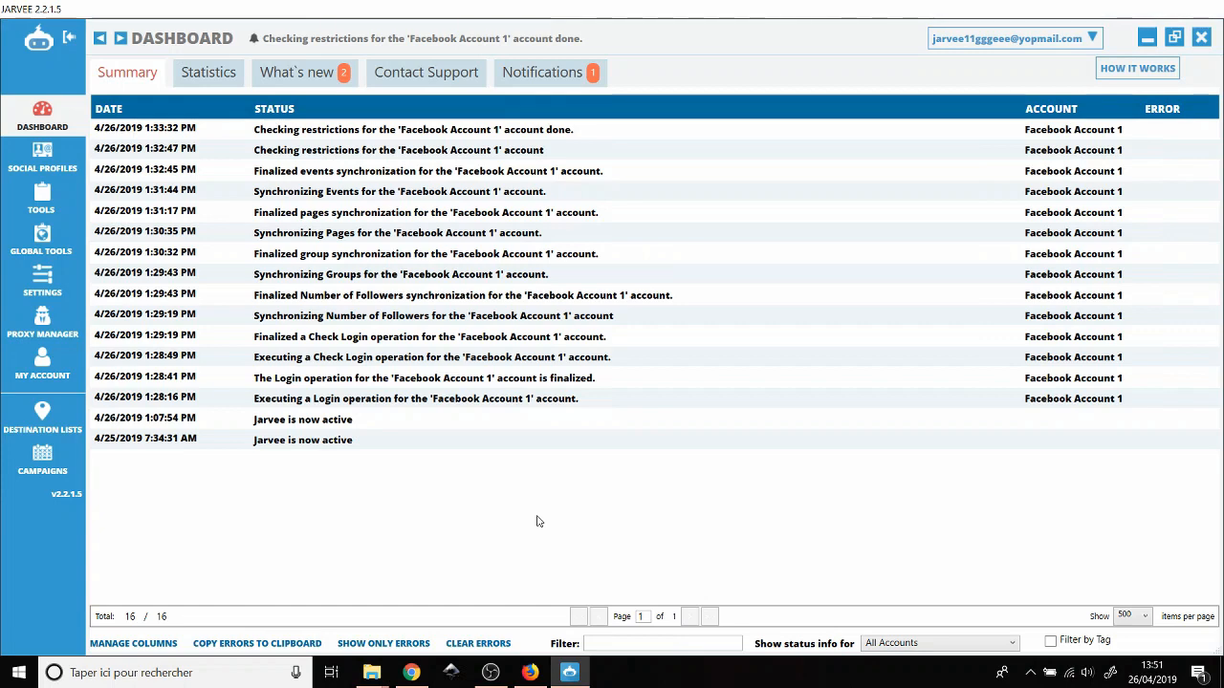
- Open the Contact tool for Facebook Account 1 and show its Auto Extract settings
{"action": "left_click", "coordinate": [63, 199]}
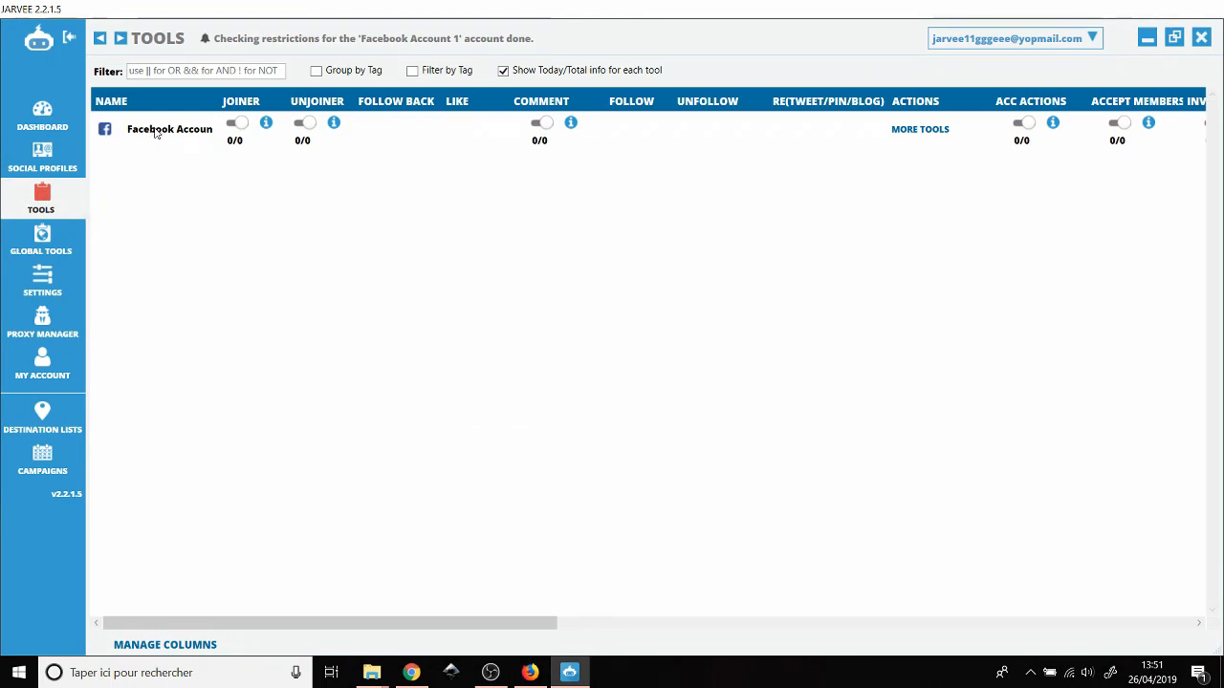
{"action": "left_click", "coordinate": [156, 130]}
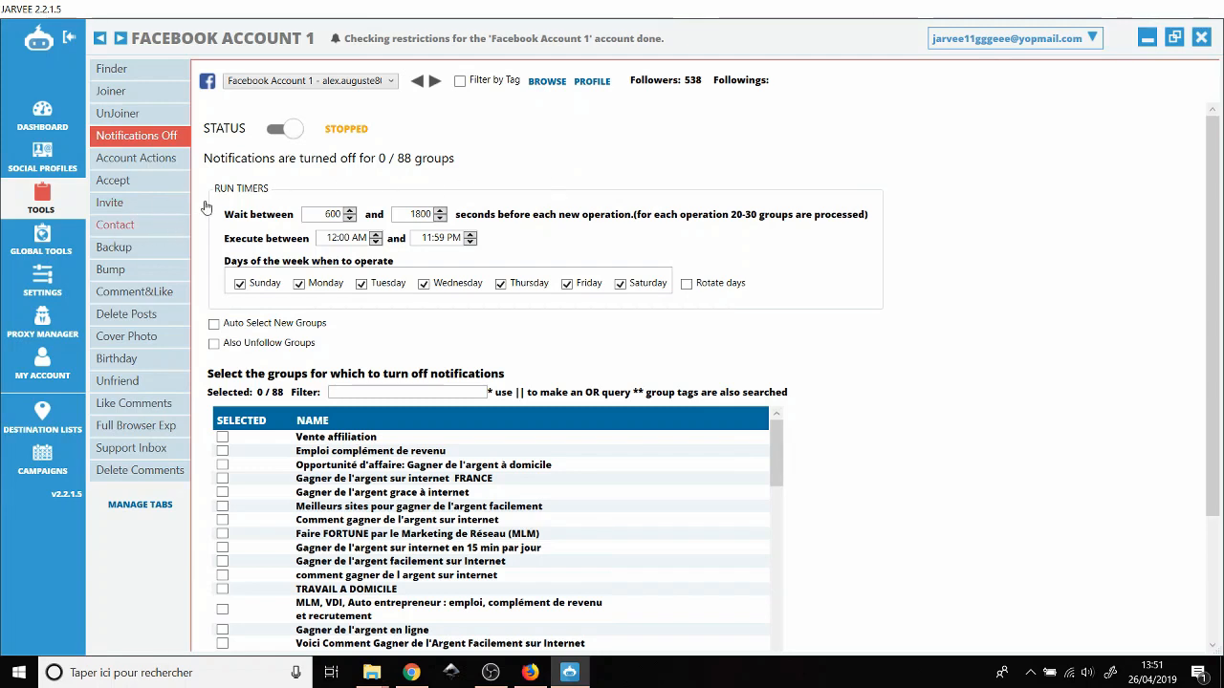
{"action": "left_click", "coordinate": [185, 230]}
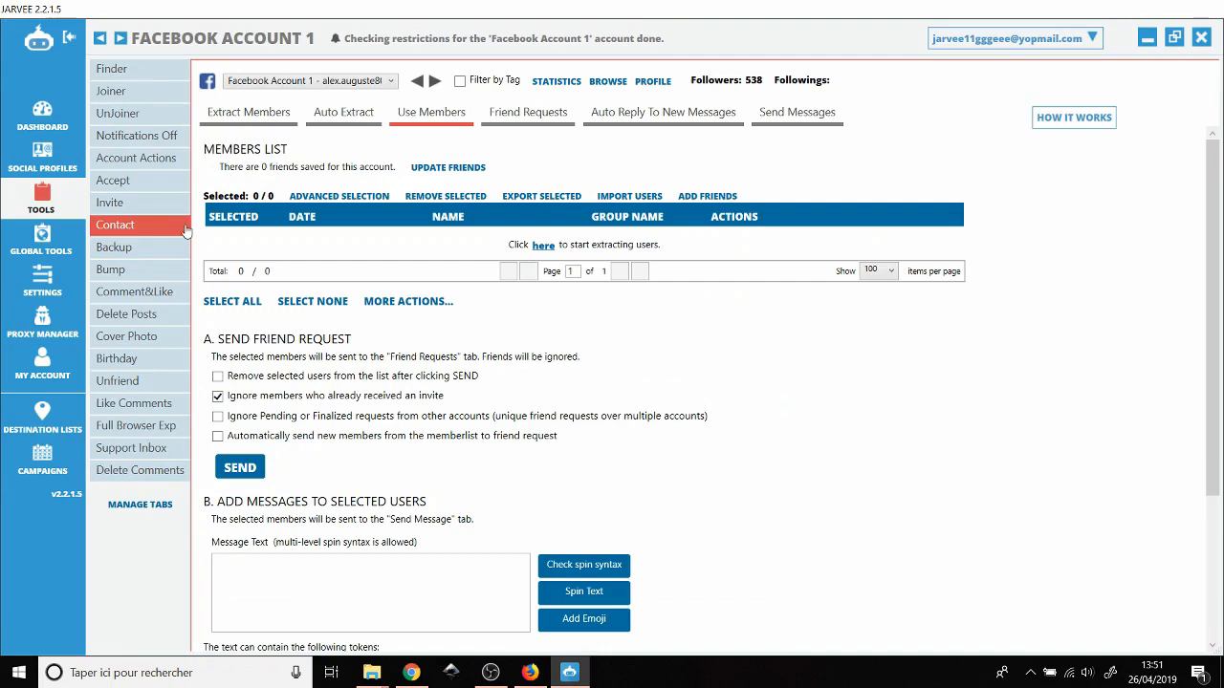
{"action": "left_click", "coordinate": [257, 128]}
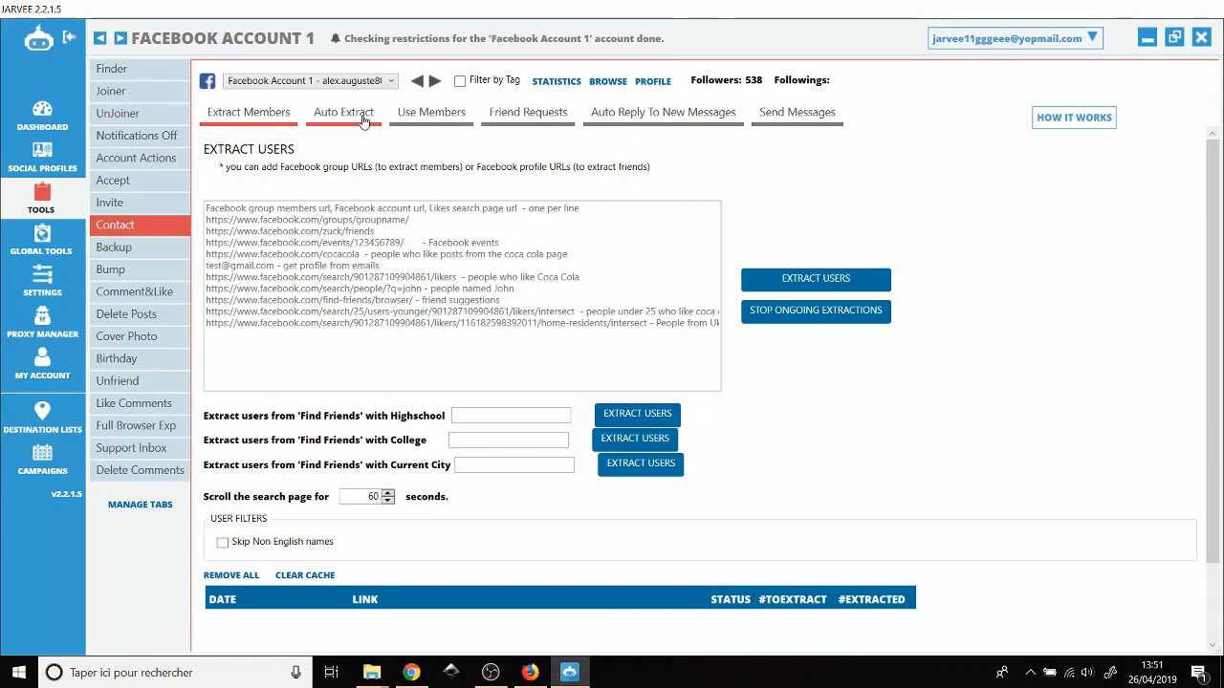
{"action": "left_click", "coordinate": [365, 120]}
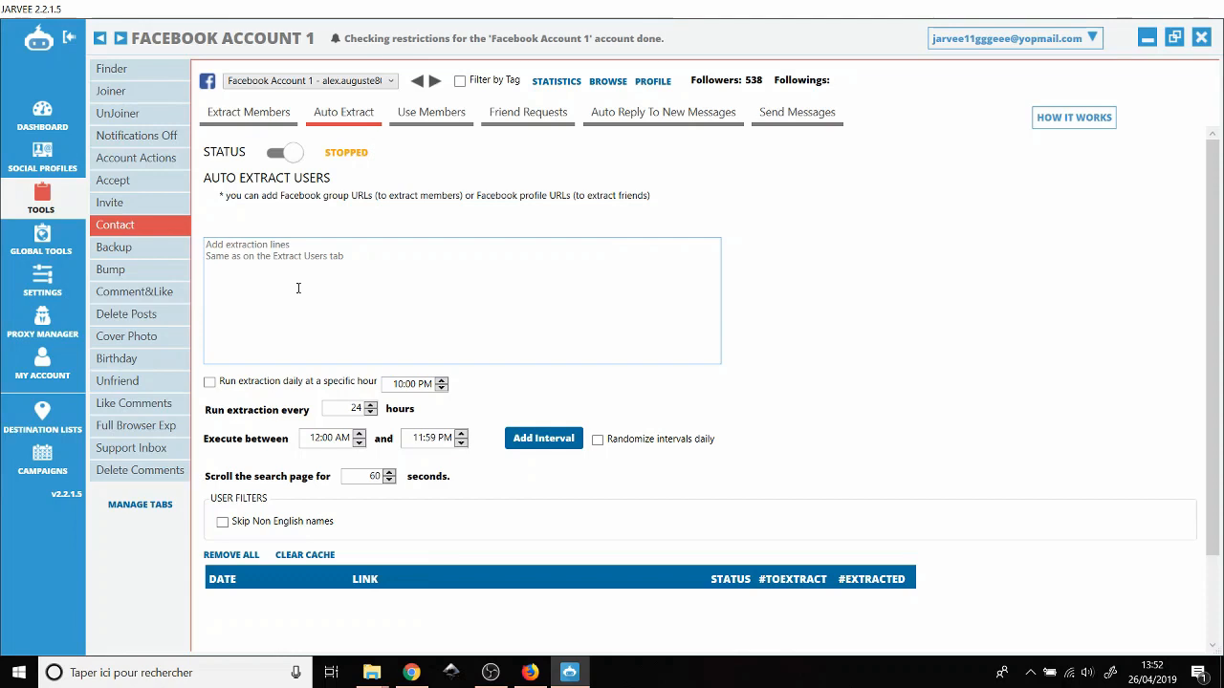
- Switch to Facebook in Firefox and open the "Vente affiliation" group
{"action": "left_click", "coordinate": [250, 114]}
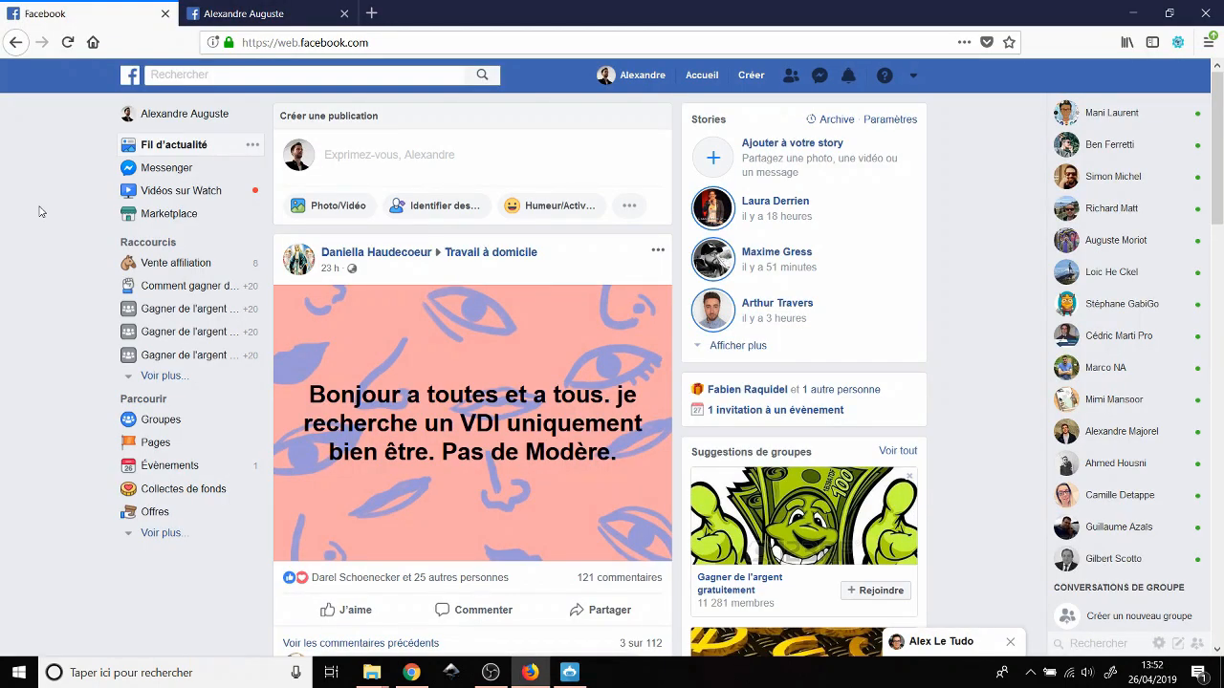
{"action": "left_click", "coordinate": [167, 264]}
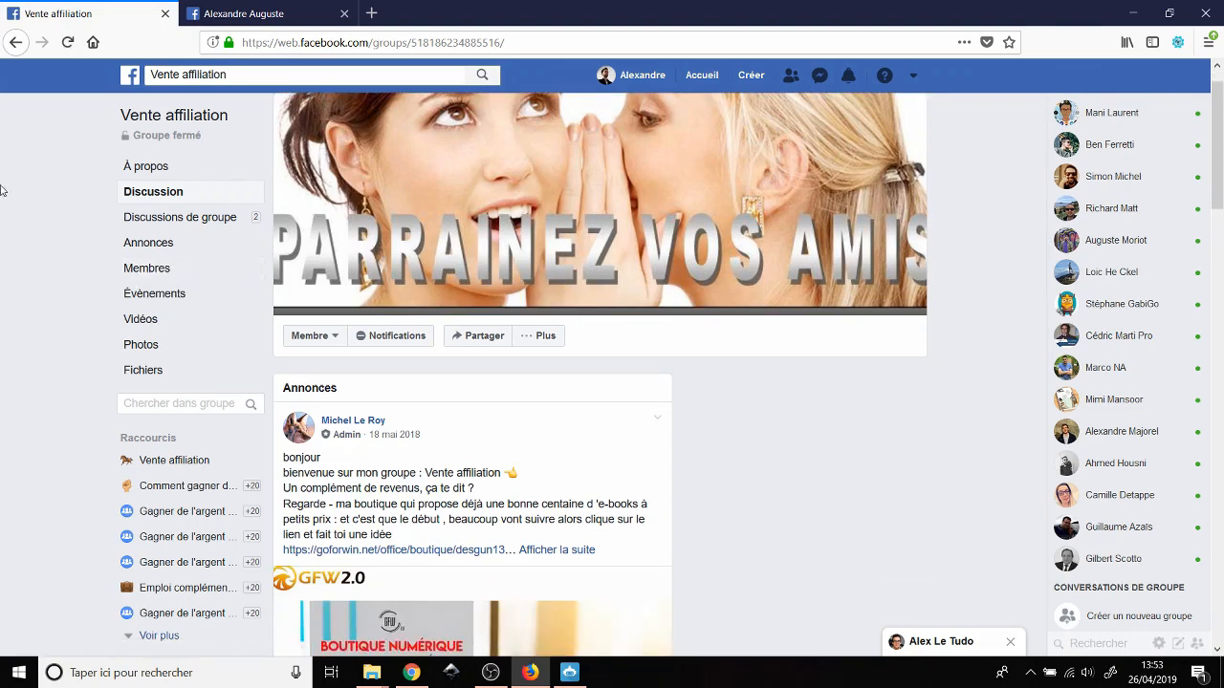
{"action": "left_click", "coordinate": [446, 43]}
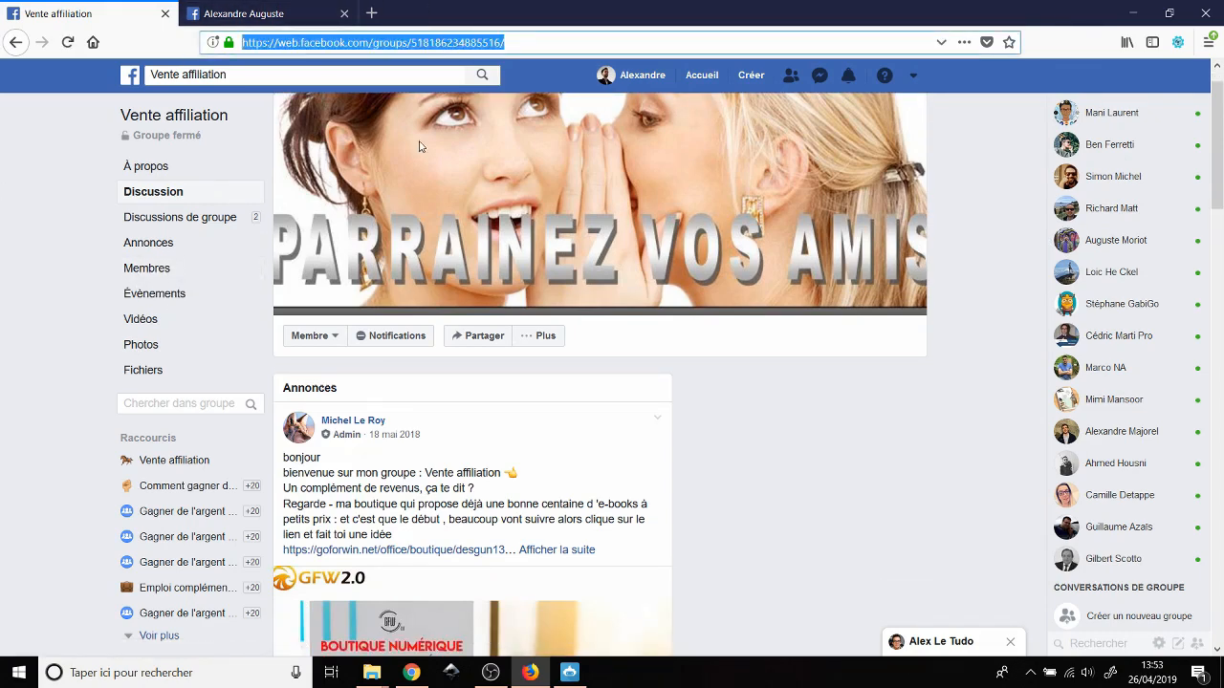
{"action": "left_click", "coordinate": [569, 672]}
{"action": "left_click", "coordinate": [339, 274]}
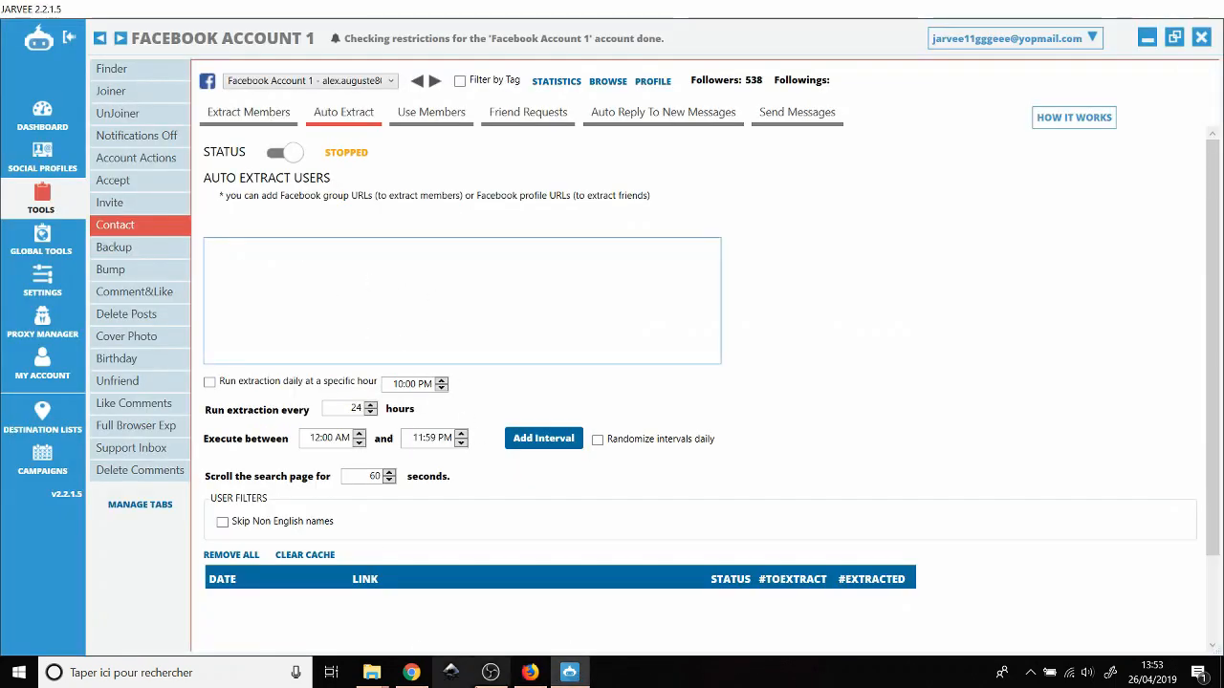
{"action": "left_click", "coordinate": [530, 672]}
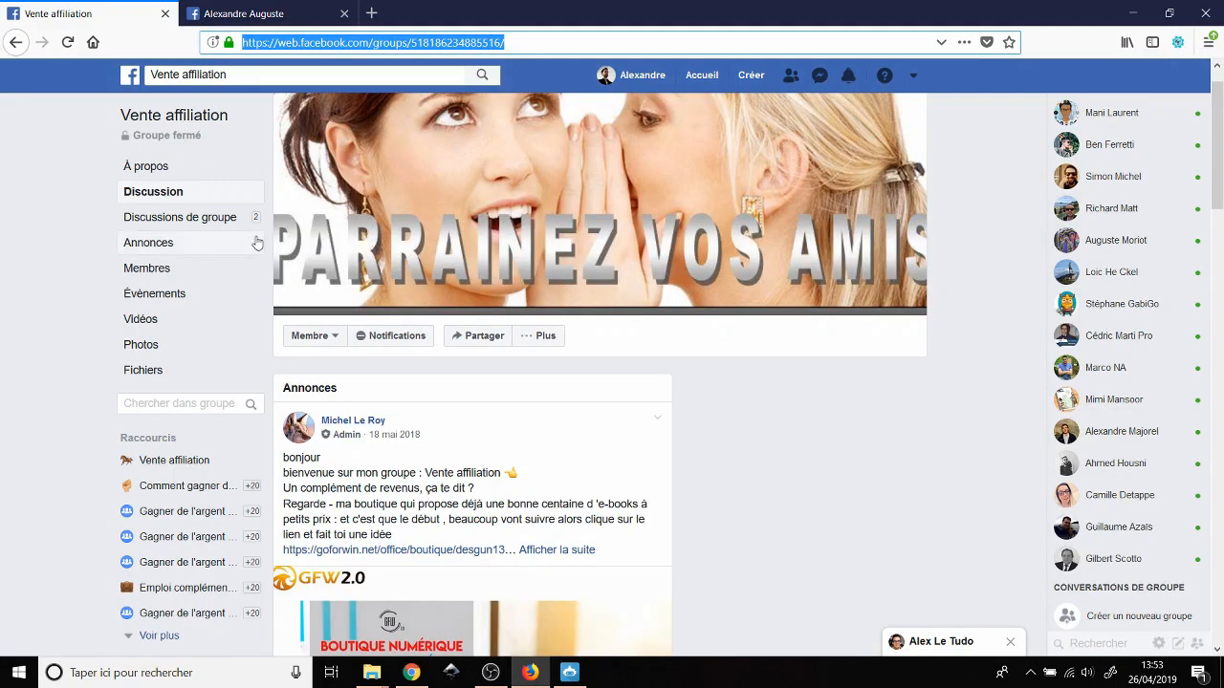
- Open the group's full list of members with things in common and copy that page's address
{"action": "left_click", "coordinate": [196, 274]}
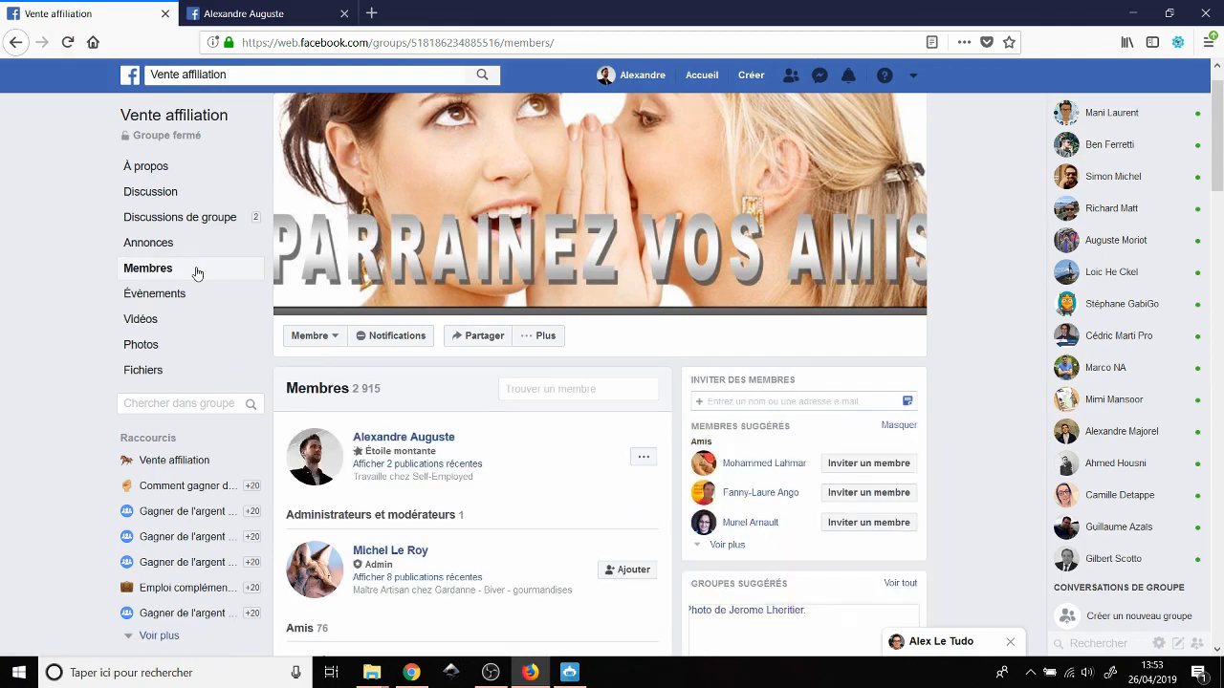
{"action": "scroll", "coordinate": [411, 387], "scroll_direction": "down", "scroll_amount": 6}
{"action": "scroll", "coordinate": [414, 393], "scroll_direction": "down", "scroll_amount": 1}
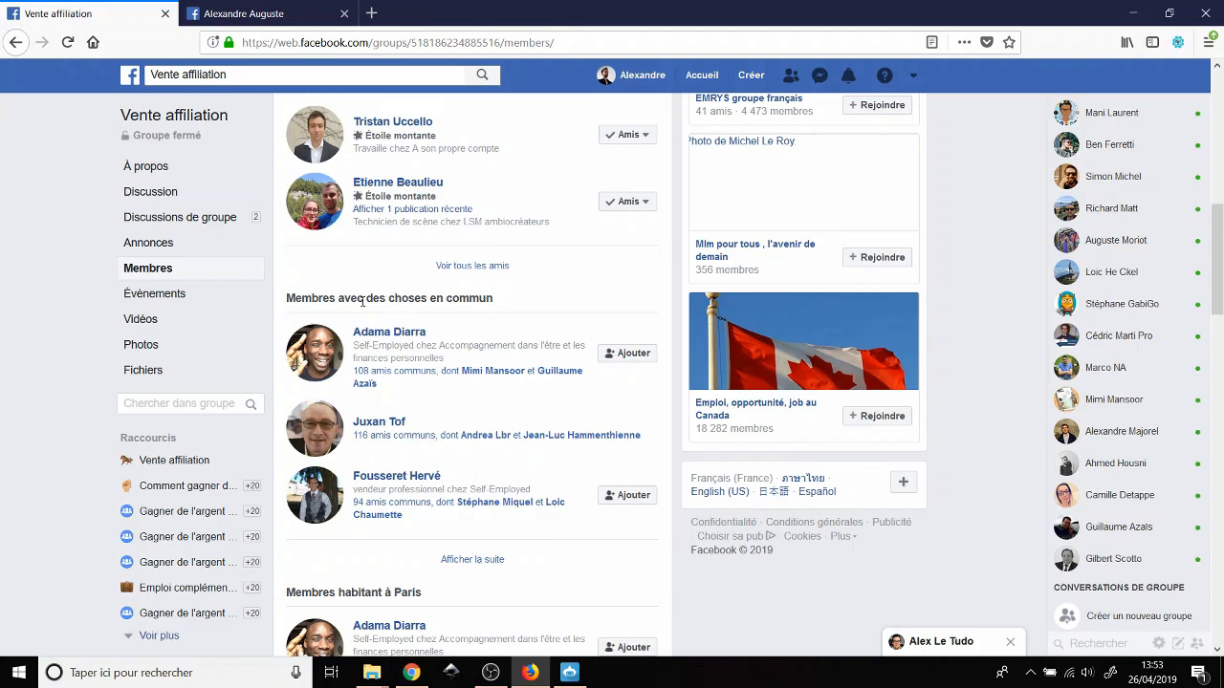
{"action": "left_click", "coordinate": [472, 560]}
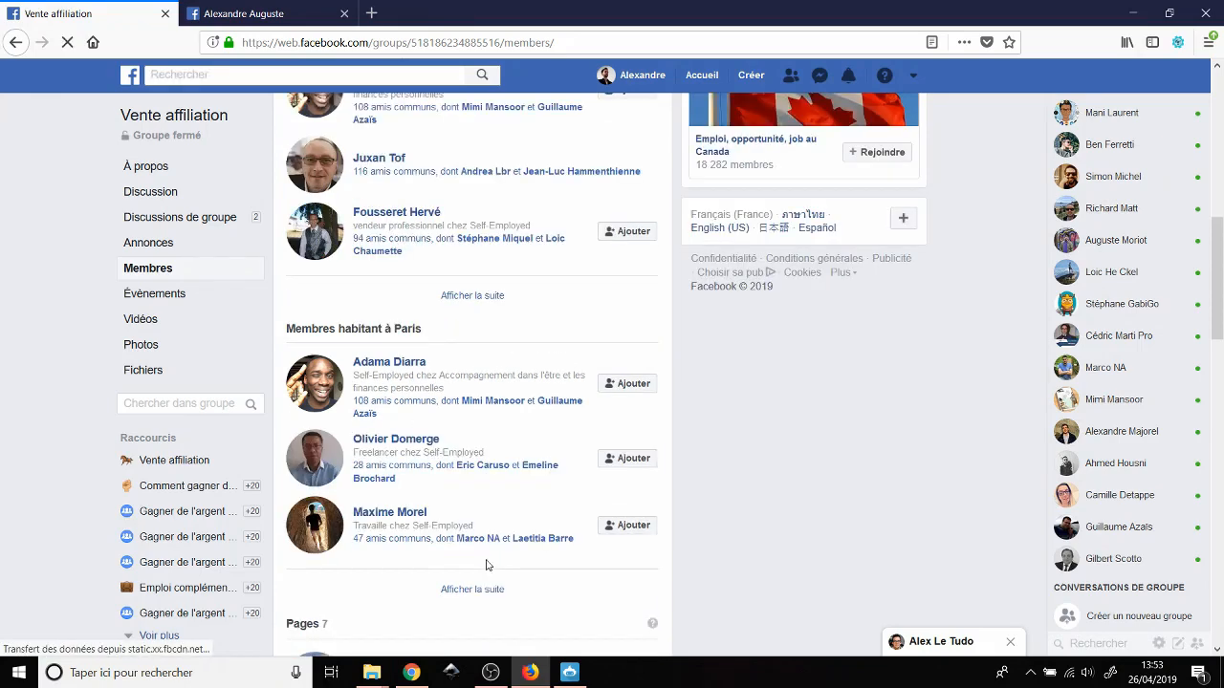
{"action": "left_click", "coordinate": [543, 44]}
{"action": "key", "text": "ctrl+c"}
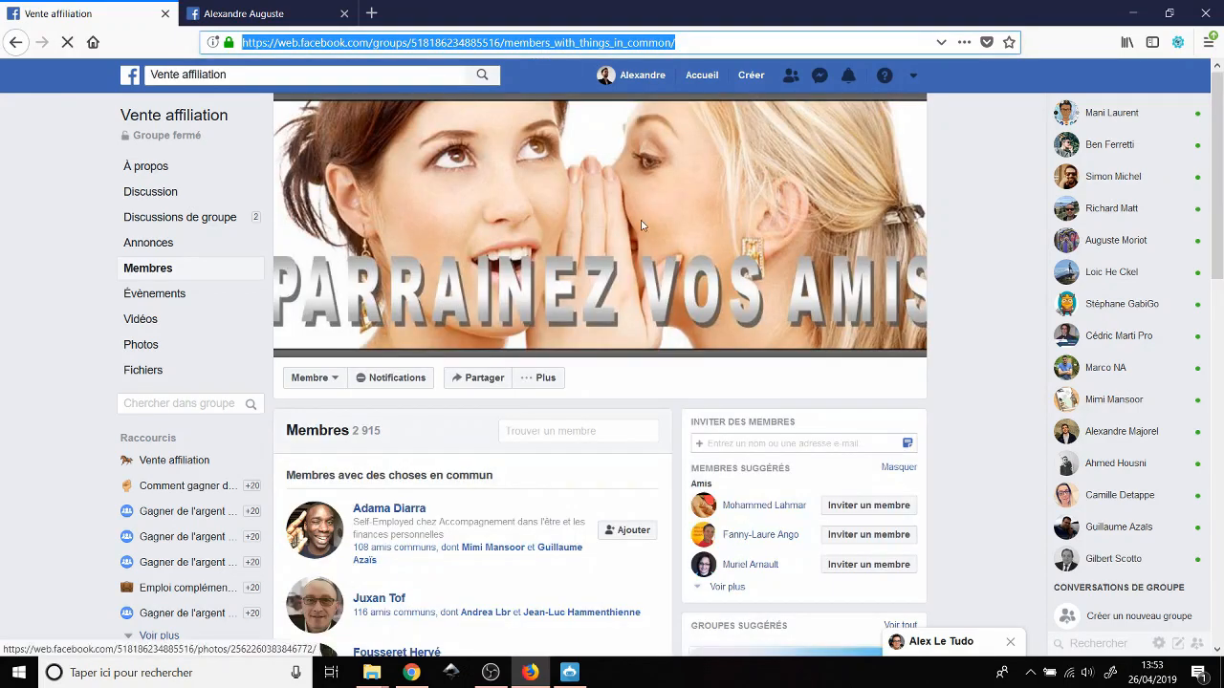
- Switch to Jarvee, paste the copied address into the auto-extraction lines and change its "web" prefix to "www"
{"action": "left_click", "coordinate": [567, 674]}
{"action": "left_click", "coordinate": [339, 293]}
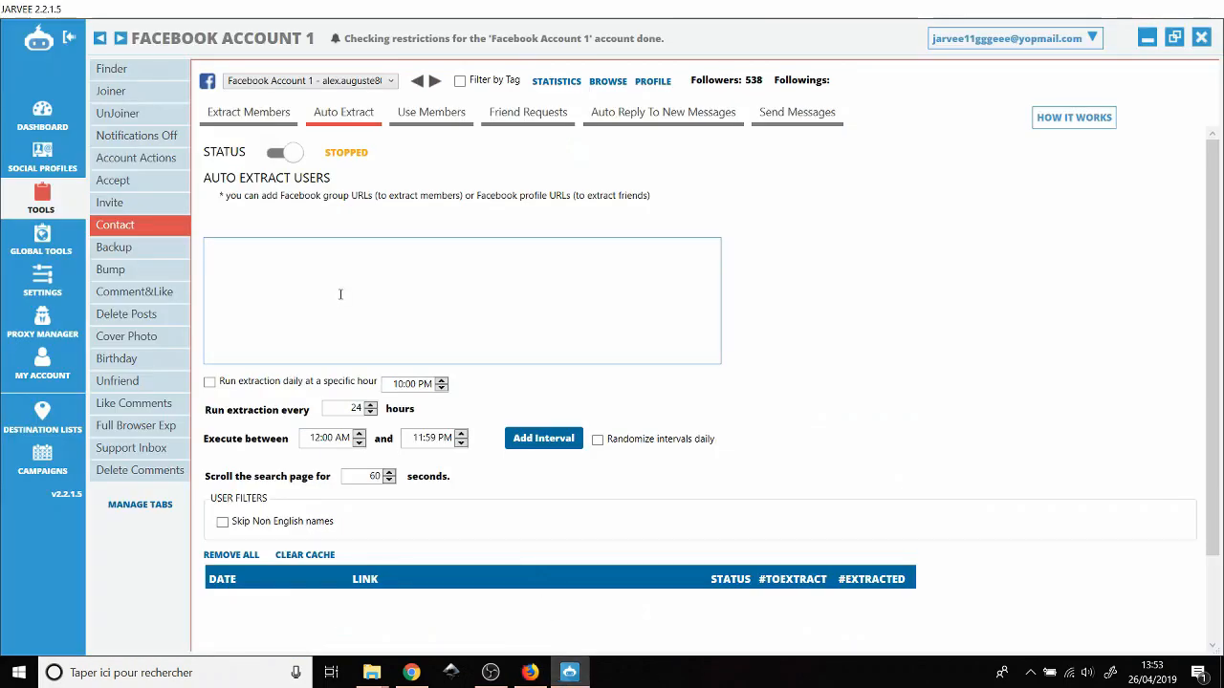
{"action": "key", "text": "ctrl+v"}
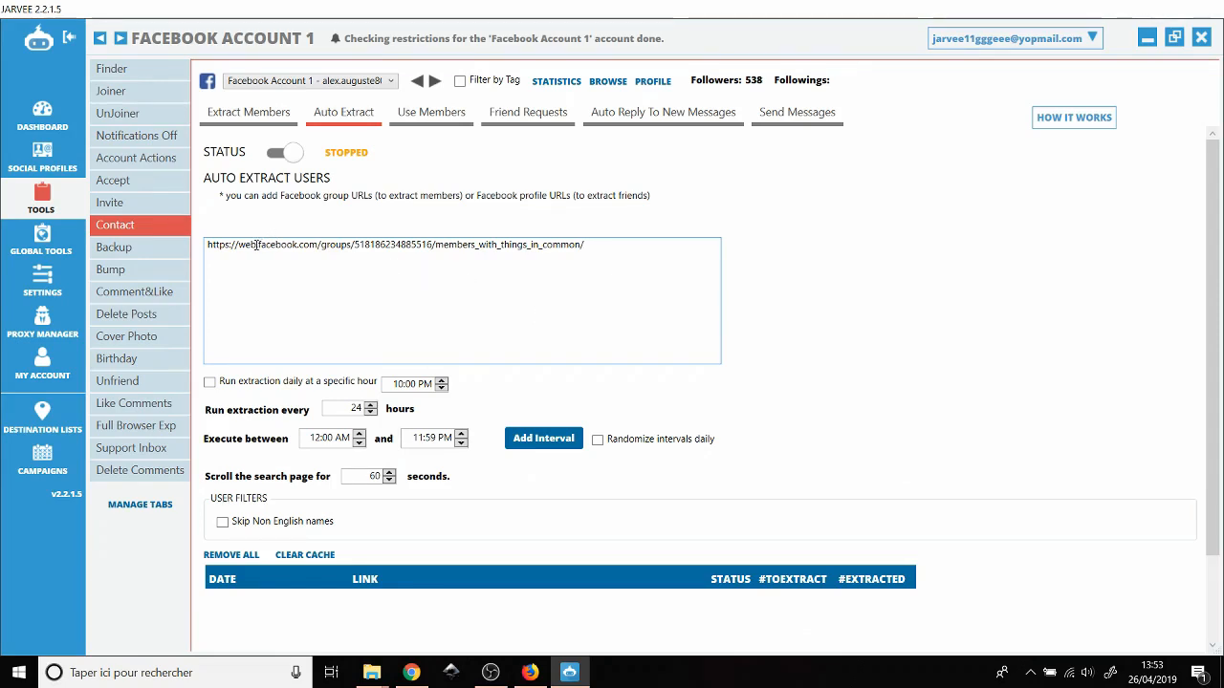
{"action": "left_click_drag", "start_coordinate": [256, 246], "coordinate": [248, 246]}
{"action": "type", "text": "ww"}
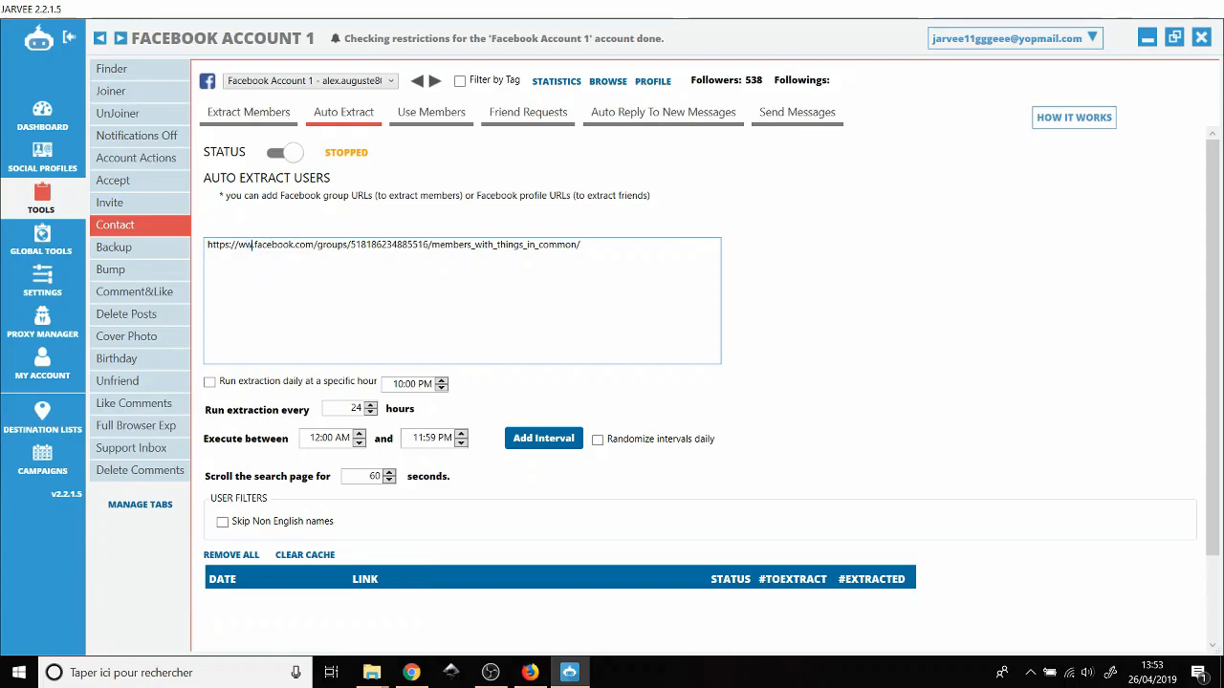
- Set the auto extraction to execute between 7:00 AM and 6:59 PM
{"action": "left_click", "coordinate": [359, 434]}
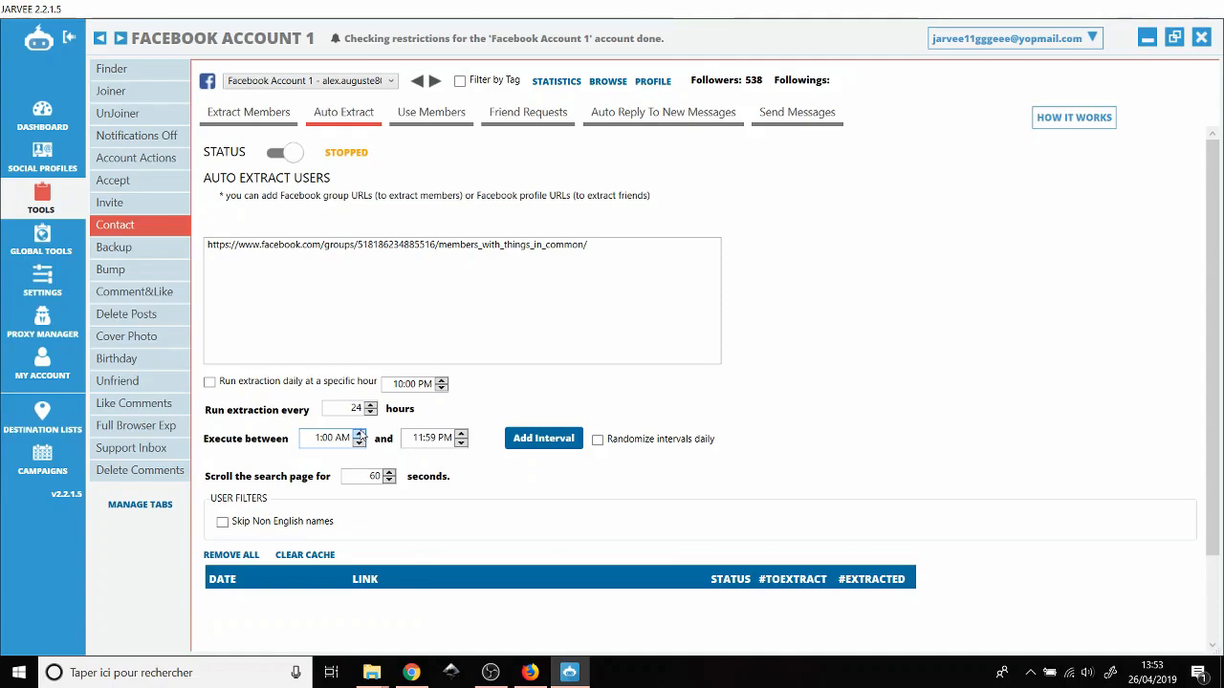
{"action": "left_click", "coordinate": [360, 433]}
{"action": "left_click", "coordinate": [360, 433]}
{"action": "left_click", "coordinate": [359, 434]}
{"action": "left_click", "coordinate": [359, 433]}
{"action": "left_click", "coordinate": [360, 433]}
{"action": "left_click", "coordinate": [462, 434]}
{"action": "left_click", "coordinate": [462, 434]}
{"action": "left_click", "coordinate": [462, 443]}
{"action": "left_click", "coordinate": [462, 443]}
{"action": "left_click", "coordinate": [462, 444]}
{"action": "left_click", "coordinate": [462, 443]}
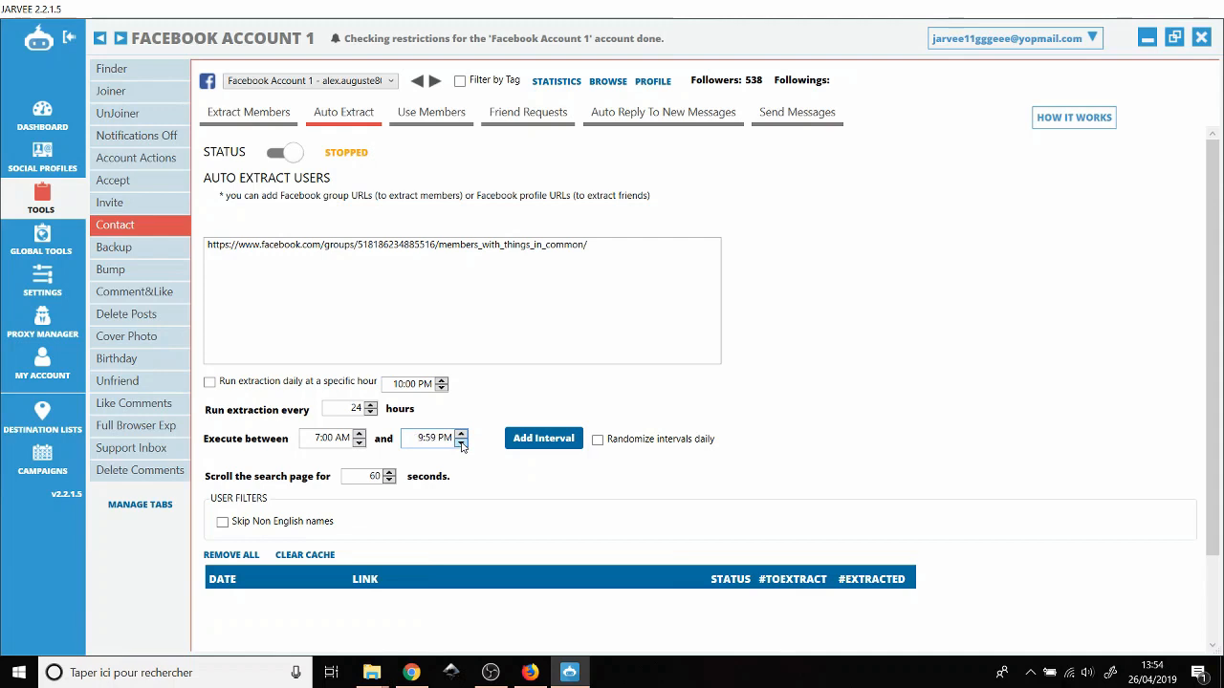
- Start the automatic user extraction and check its entries in the extraction list
{"action": "left_click", "coordinate": [287, 156]}
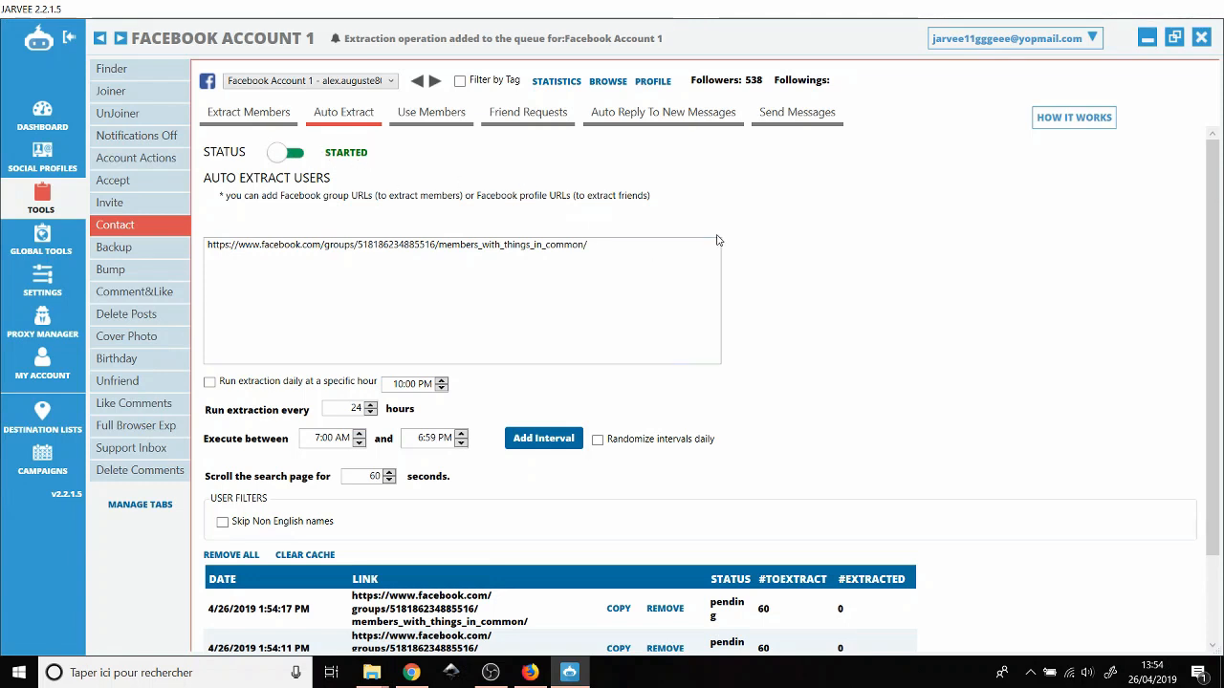
{"action": "scroll", "coordinate": [717, 235], "scroll_direction": "down", "scroll_amount": 1}
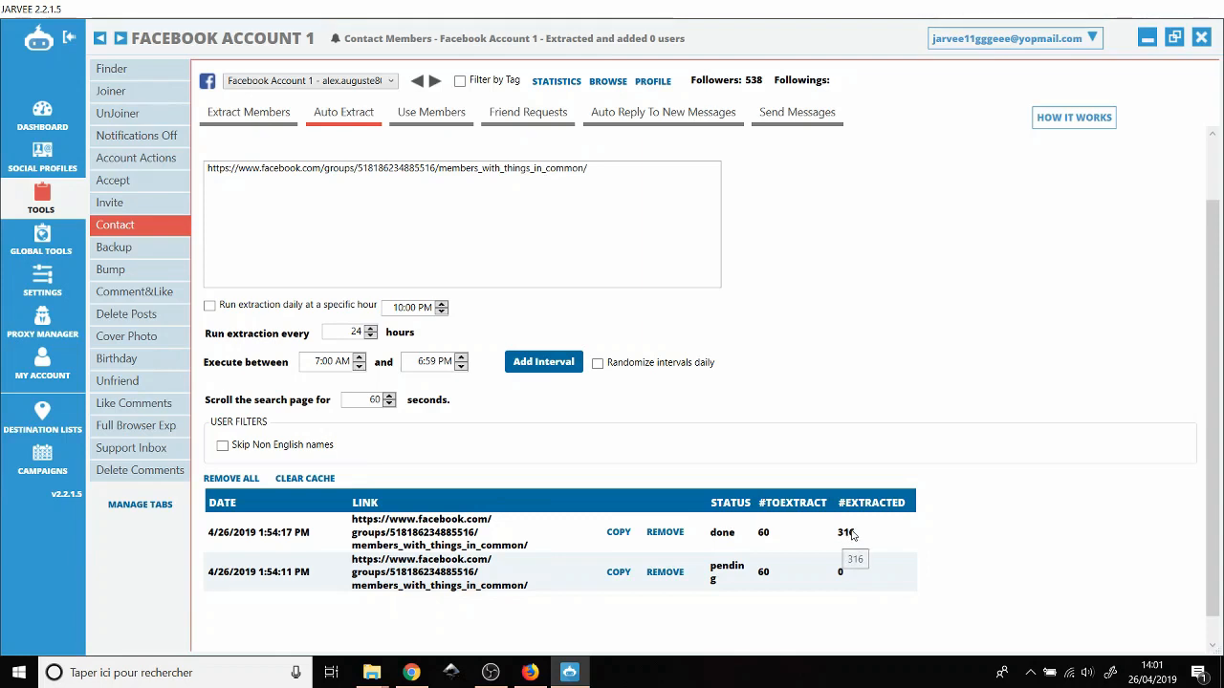
- For the extracted members, enable automatic sending of new members to friend requests and removal of selected users after sending
{"action": "left_click", "coordinate": [455, 125]}
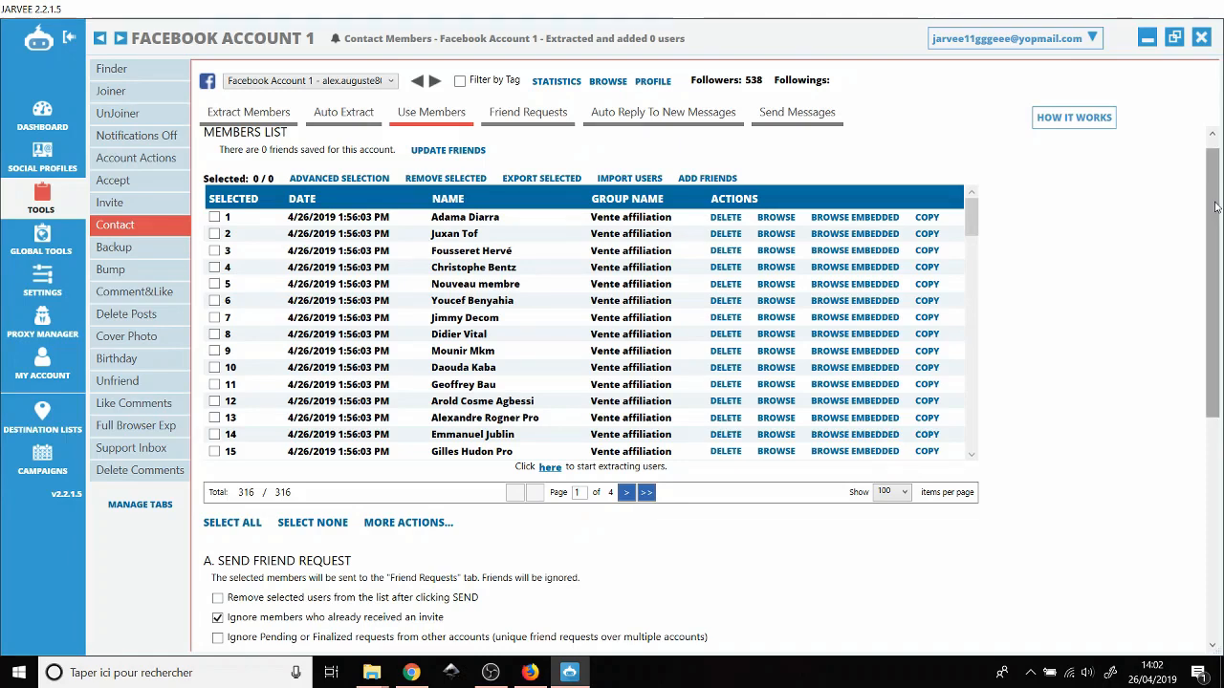
{"action": "left_click_drag", "start_coordinate": [1215, 207], "coordinate": [1212, 260]}
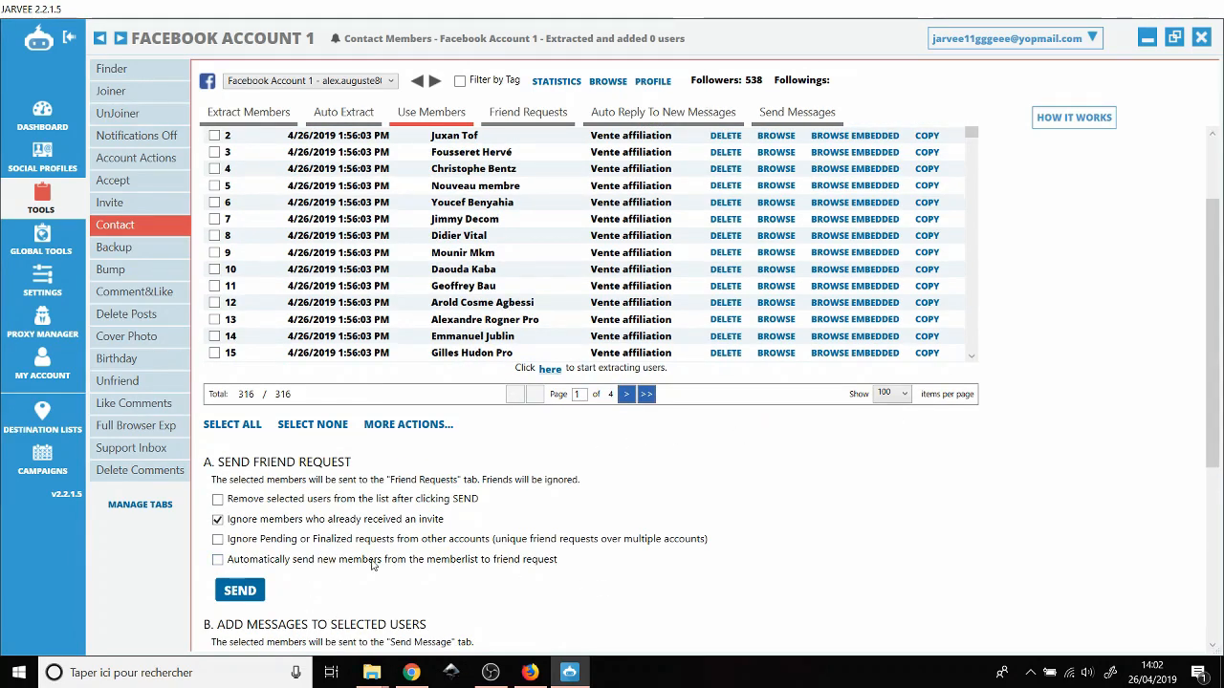
{"action": "left_click", "coordinate": [219, 562]}
{"action": "left_click", "coordinate": [218, 501]}
{"action": "scroll", "coordinate": [1216, 428], "scroll_direction": "up", "scroll_amount": 1}
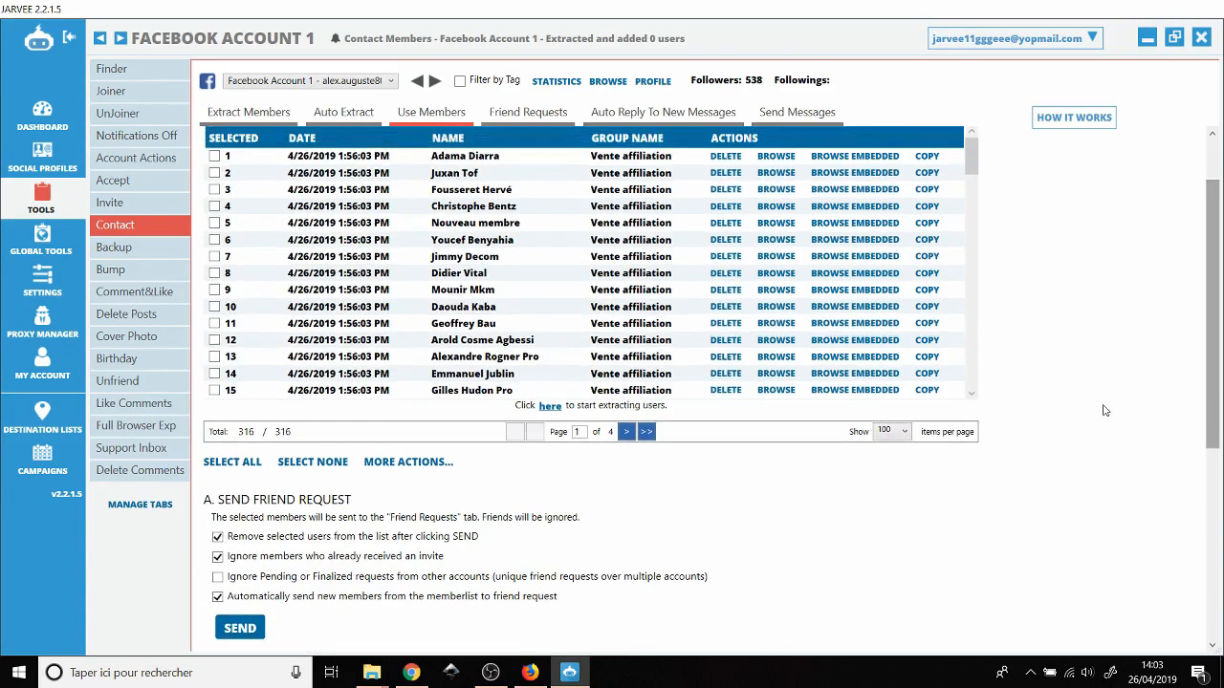
- Select all extracted members and send them to the friend requests list
{"action": "left_click", "coordinate": [247, 463]}
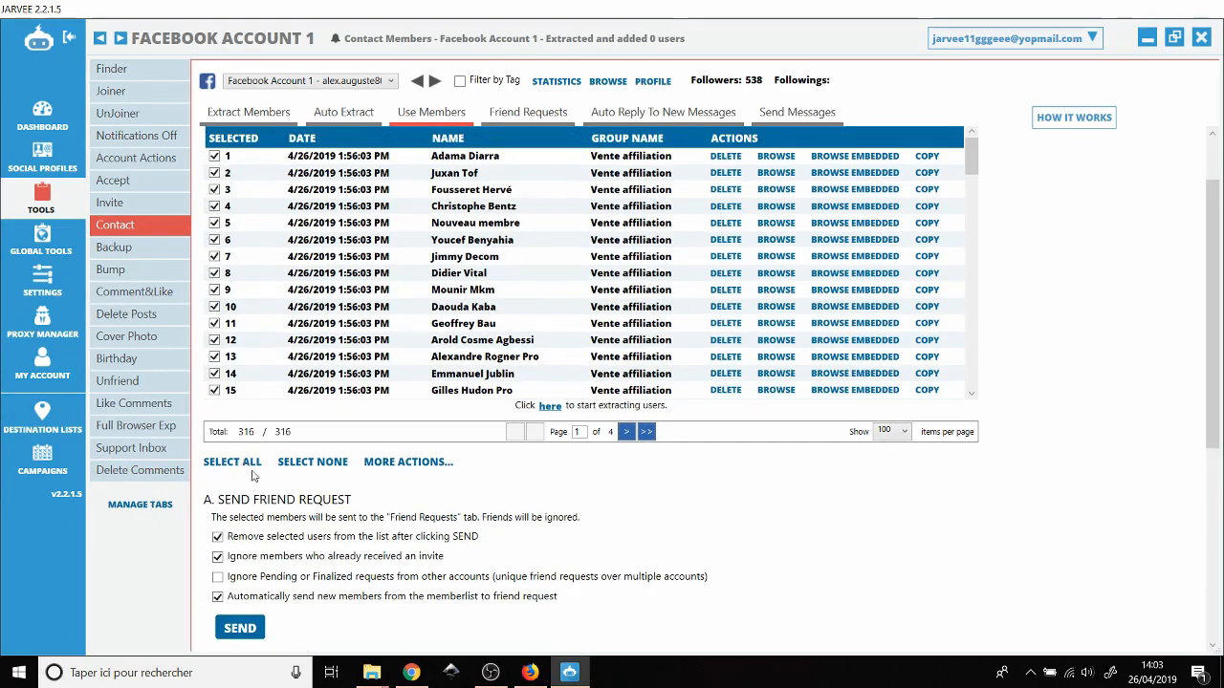
{"action": "left_click", "coordinate": [240, 629]}
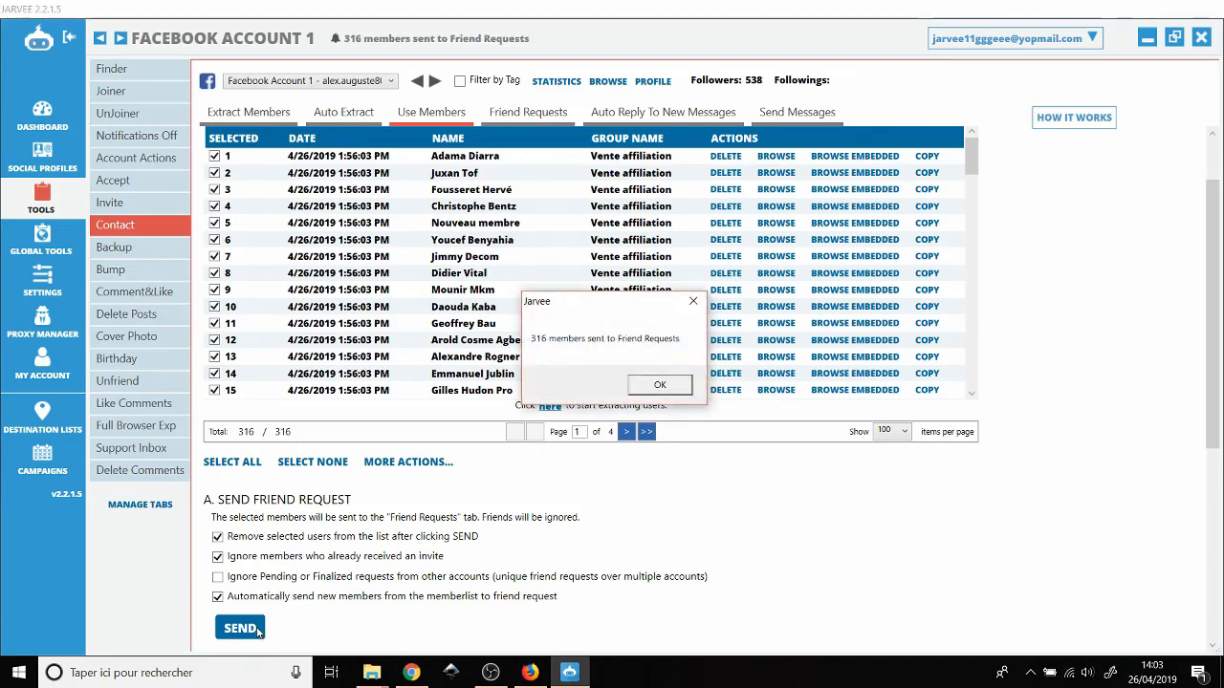
{"action": "left_click", "coordinate": [660, 386]}
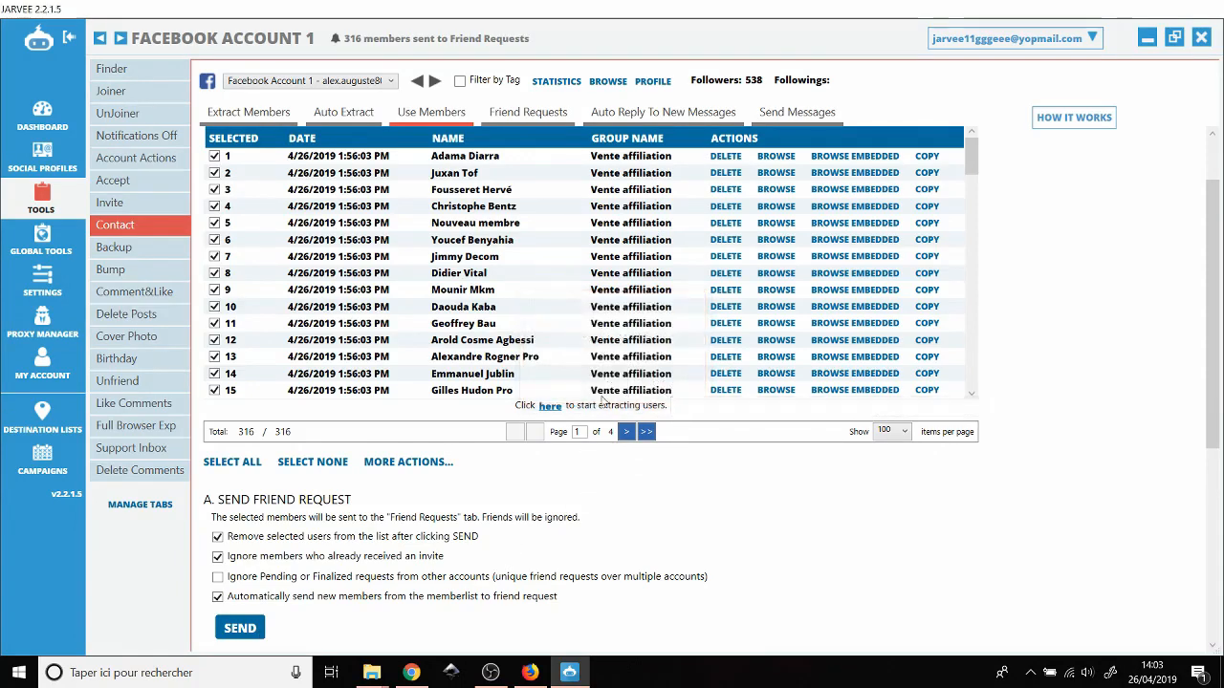
{"action": "scroll", "coordinate": [460, 345], "scroll_direction": "down", "scroll_amount": 1}
{"action": "scroll", "coordinate": [460, 345], "scroll_direction": "up", "scroll_amount": 3}
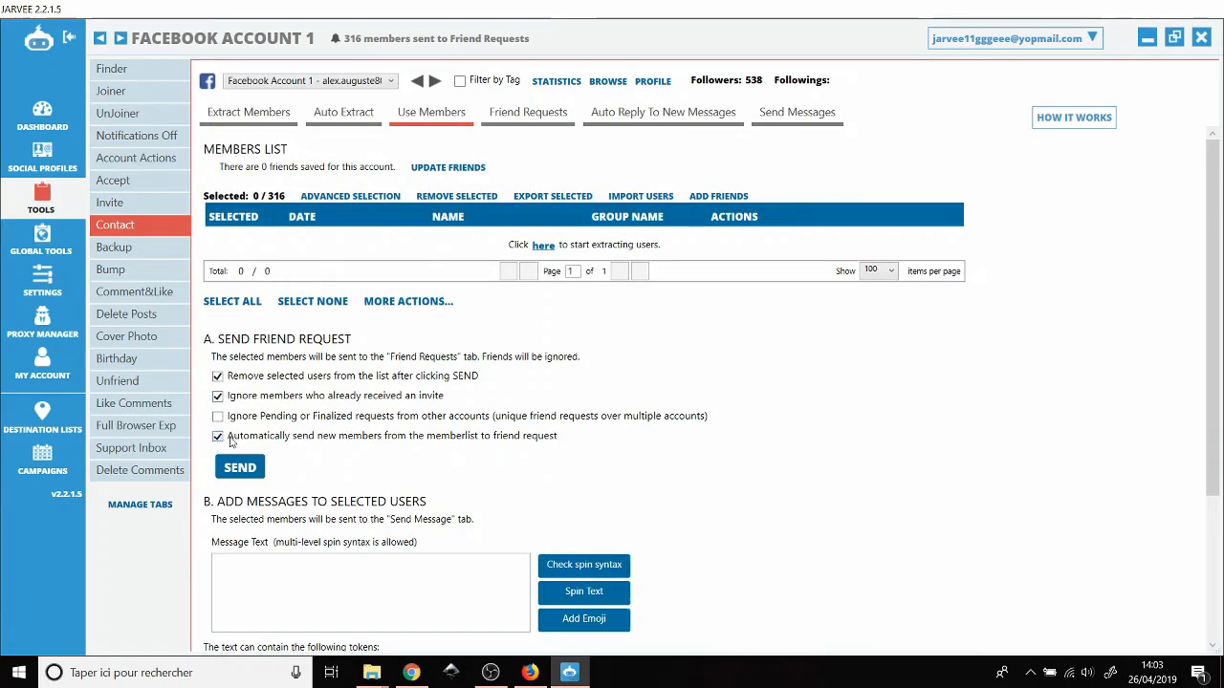
- Review the pending friend requests and enable importing of manually sent friend requests in the Friend Requests settings
{"action": "left_click", "coordinate": [530, 114]}
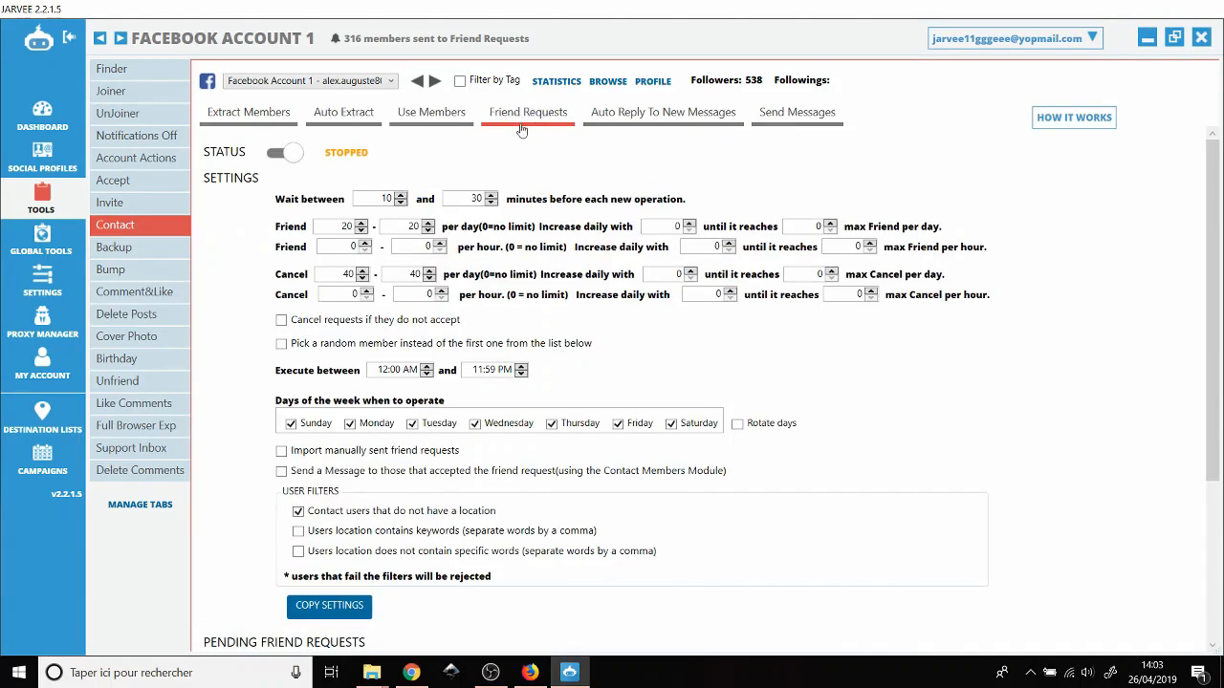
{"action": "scroll", "coordinate": [1212, 313], "scroll_direction": "down", "scroll_amount": 2}
{"action": "scroll", "coordinate": [1212, 313], "scroll_direction": "down", "scroll_amount": 7}
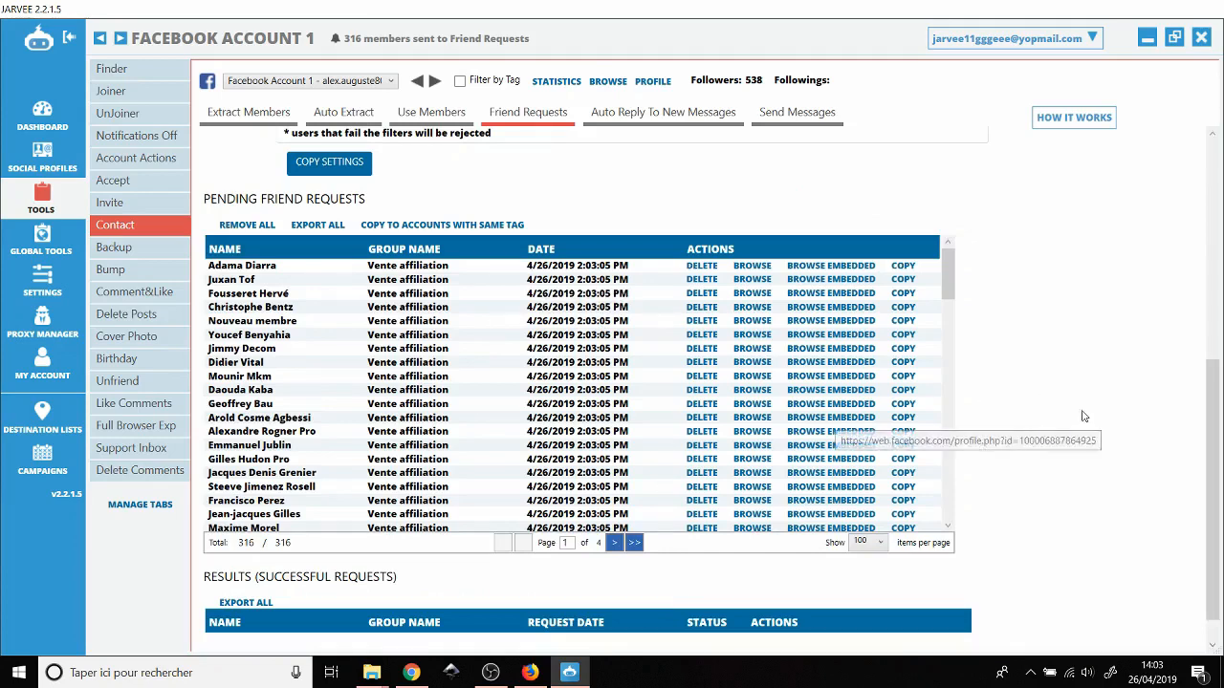
{"action": "left_click_drag", "start_coordinate": [1211, 488], "coordinate": [1211, 260]}
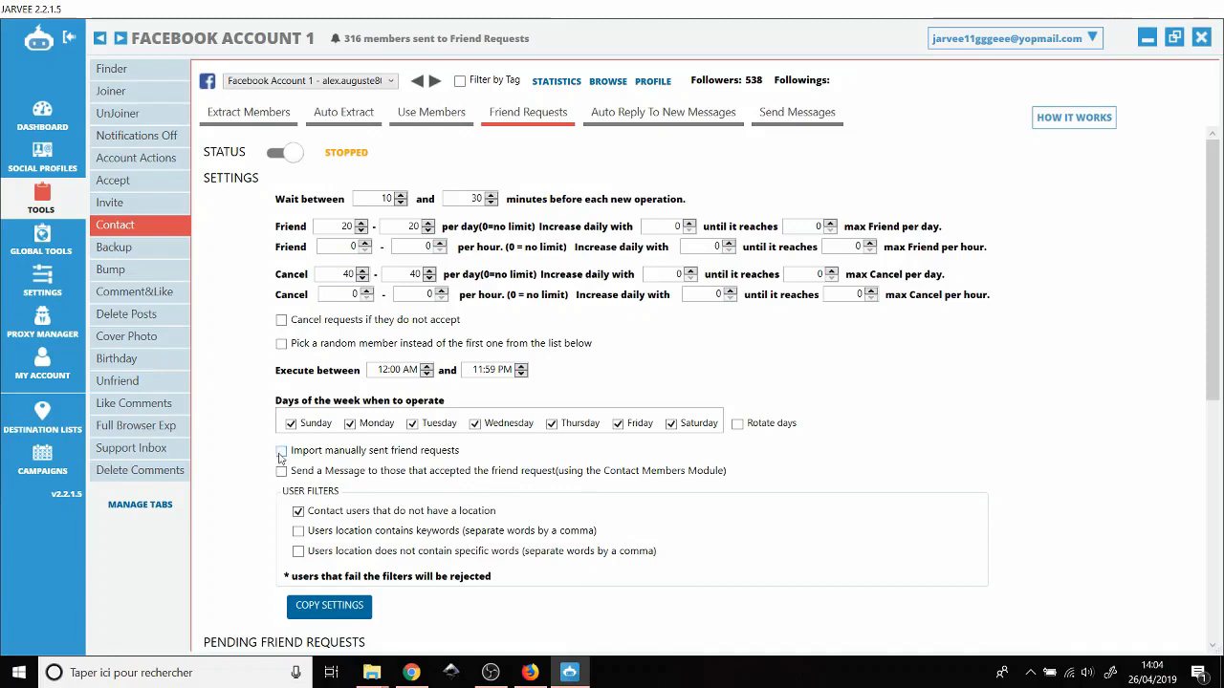
{"action": "left_click", "coordinate": [282, 452]}
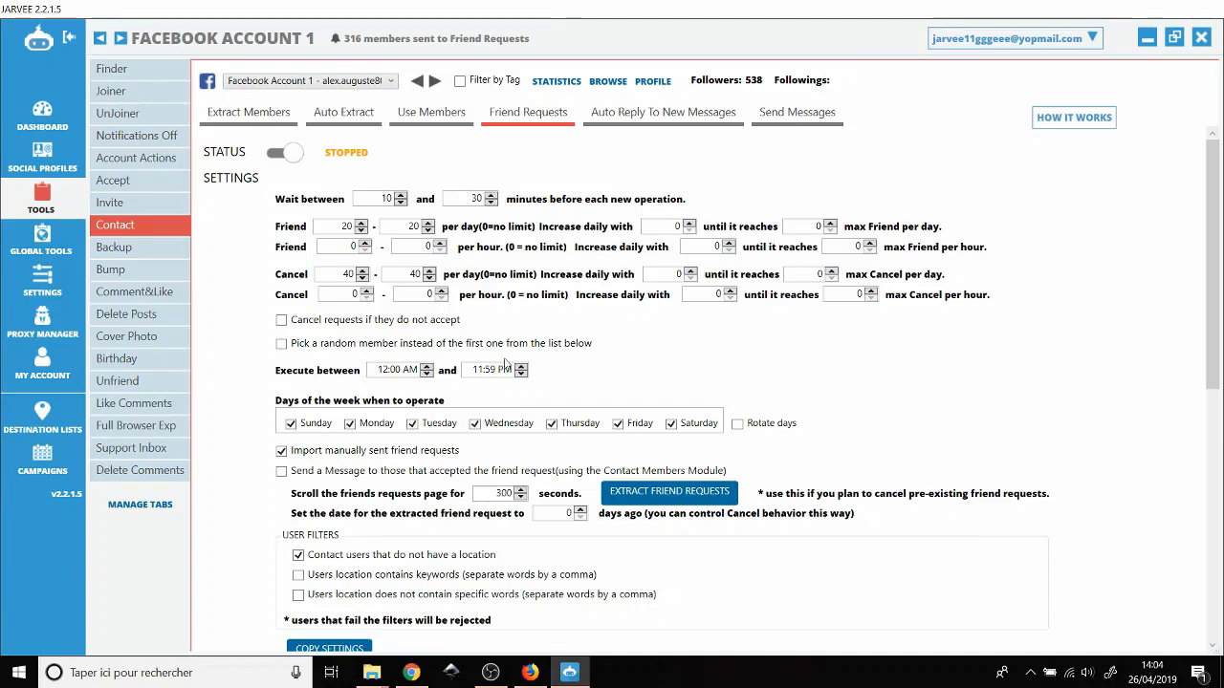
- Enable cancelling of friend requests that are not accepted, and set the upper limit of friend requests per day to 50
{"action": "left_click", "coordinate": [282, 321]}
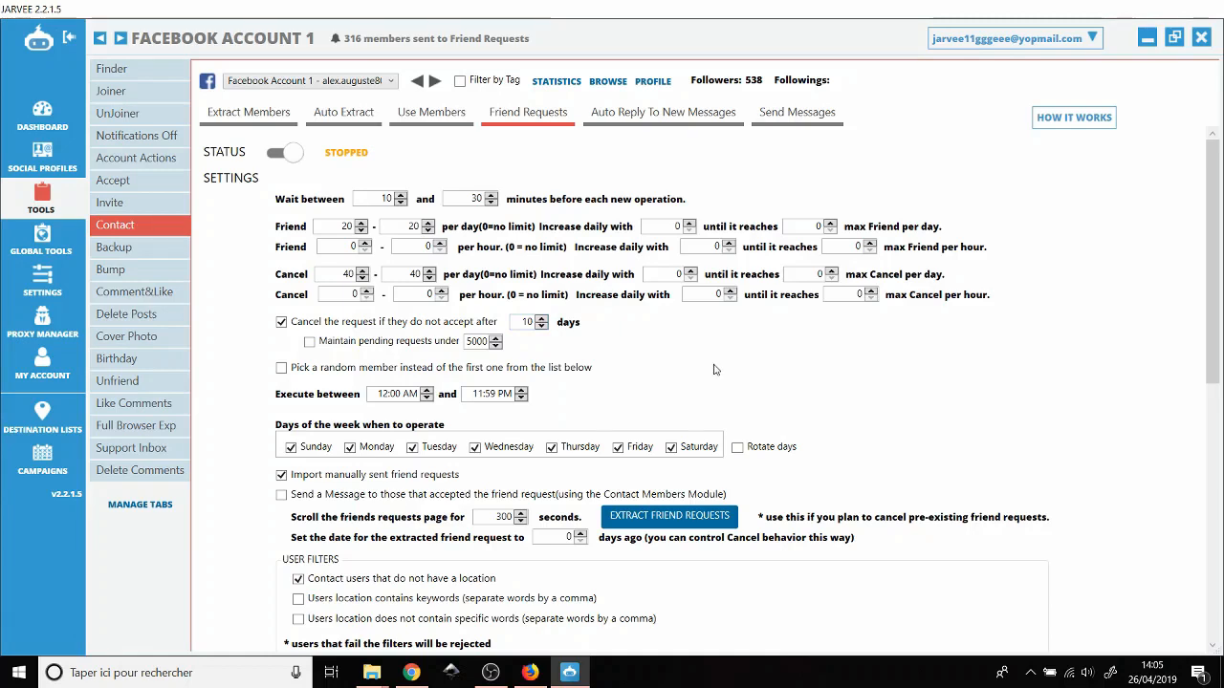
{"action": "double_click", "coordinate": [323, 226]}
{"action": "double_click", "coordinate": [396, 226]}
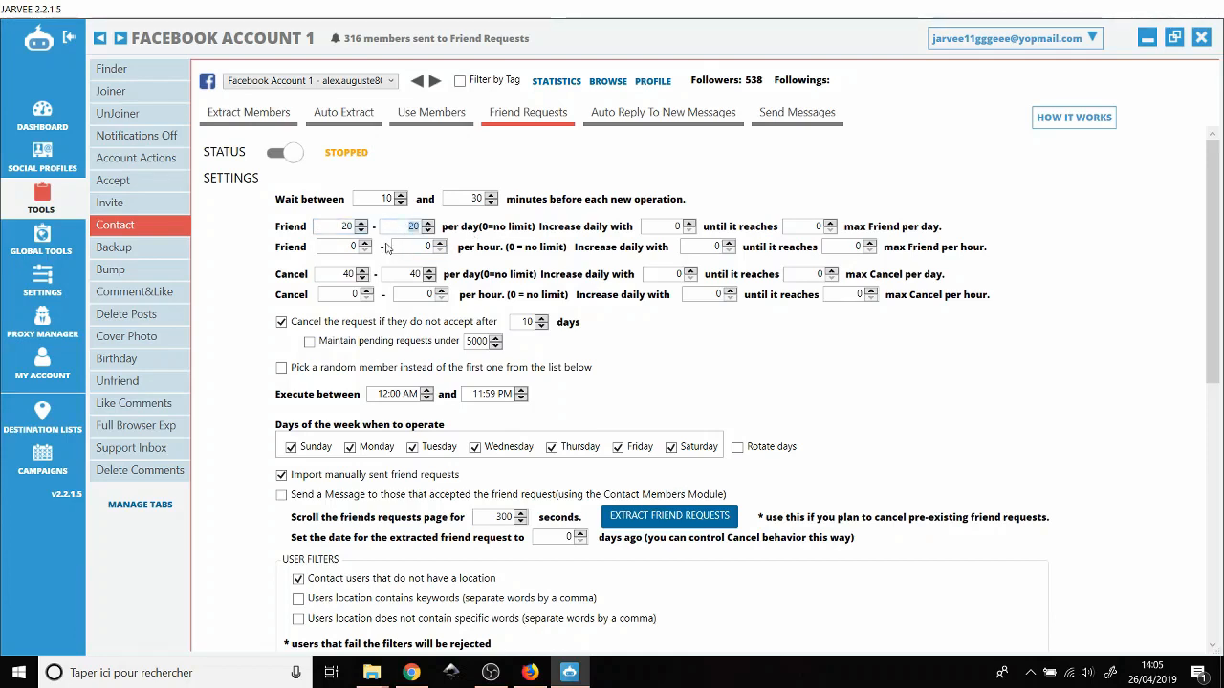
{"action": "type", "text": "50"}
- Set the lower limit of friend requests per day to 40
{"action": "double_click", "coordinate": [342, 227]}
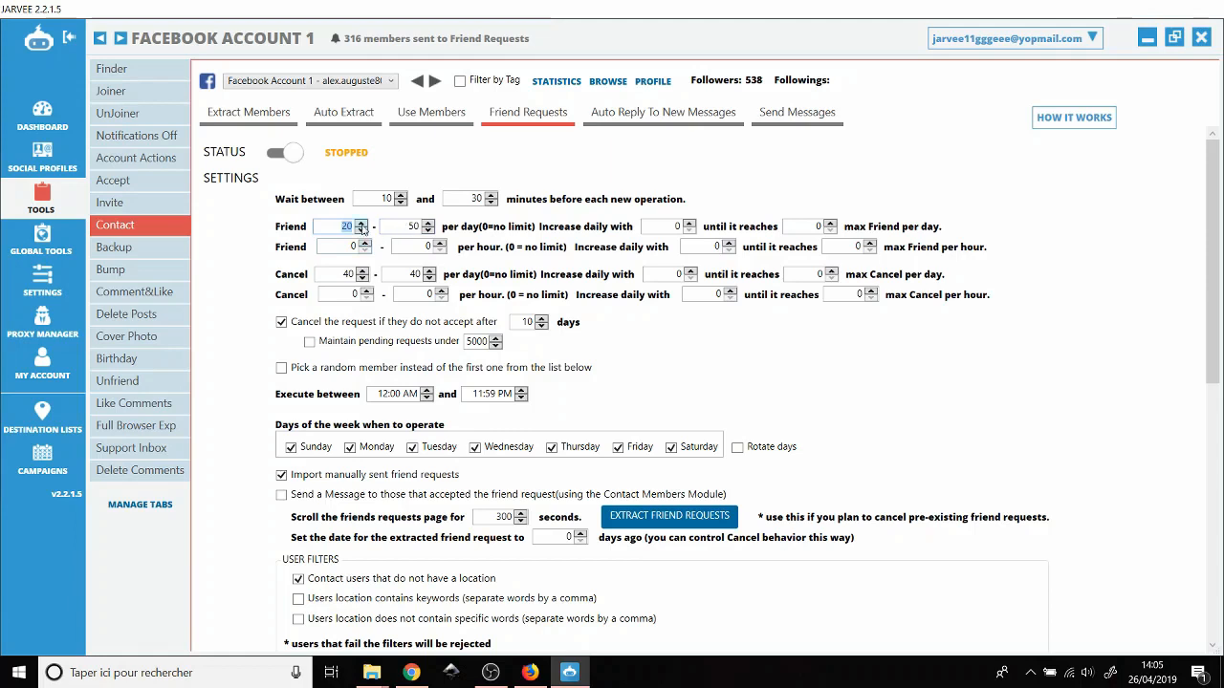
{"action": "left_click", "coordinate": [339, 214]}
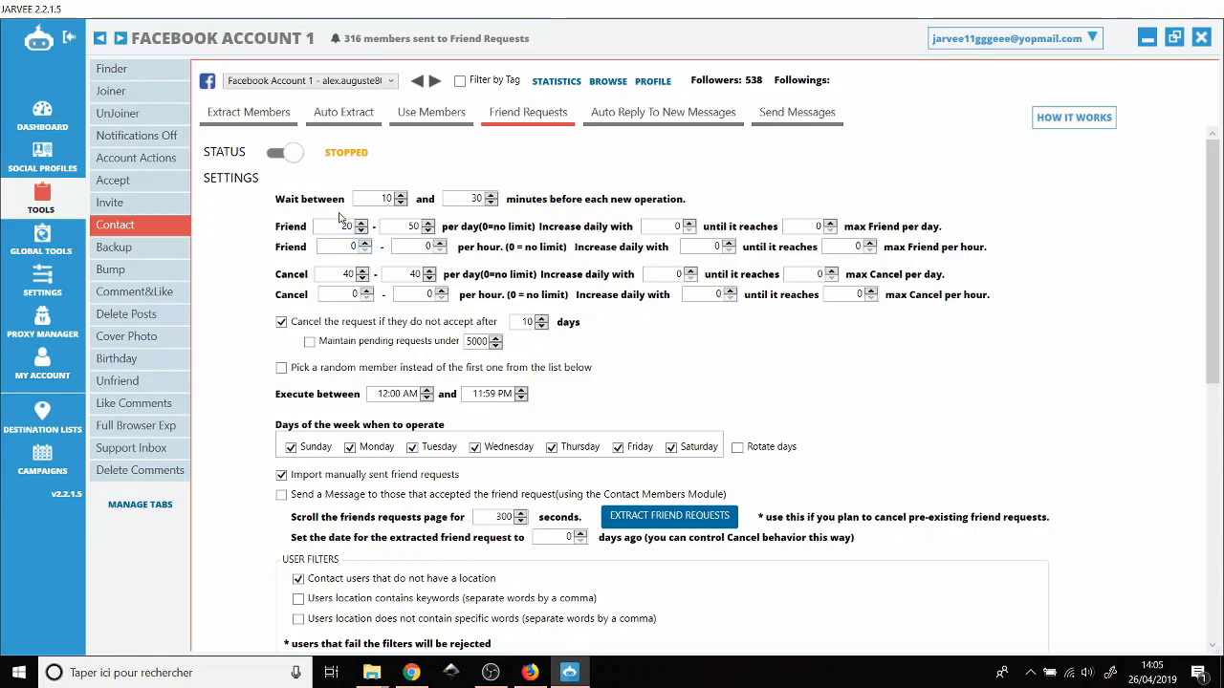
{"action": "double_click", "coordinate": [344, 226]}
{"action": "type", "text": "50"}
{"action": "left_click_drag", "start_coordinate": [338, 226], "coordinate": [371, 226]}
{"action": "type", "text": "0"}
{"action": "key", "text": "BackSpace"}
{"action": "key", "text": "BackSpace"}
{"action": "type", "text": "4"}
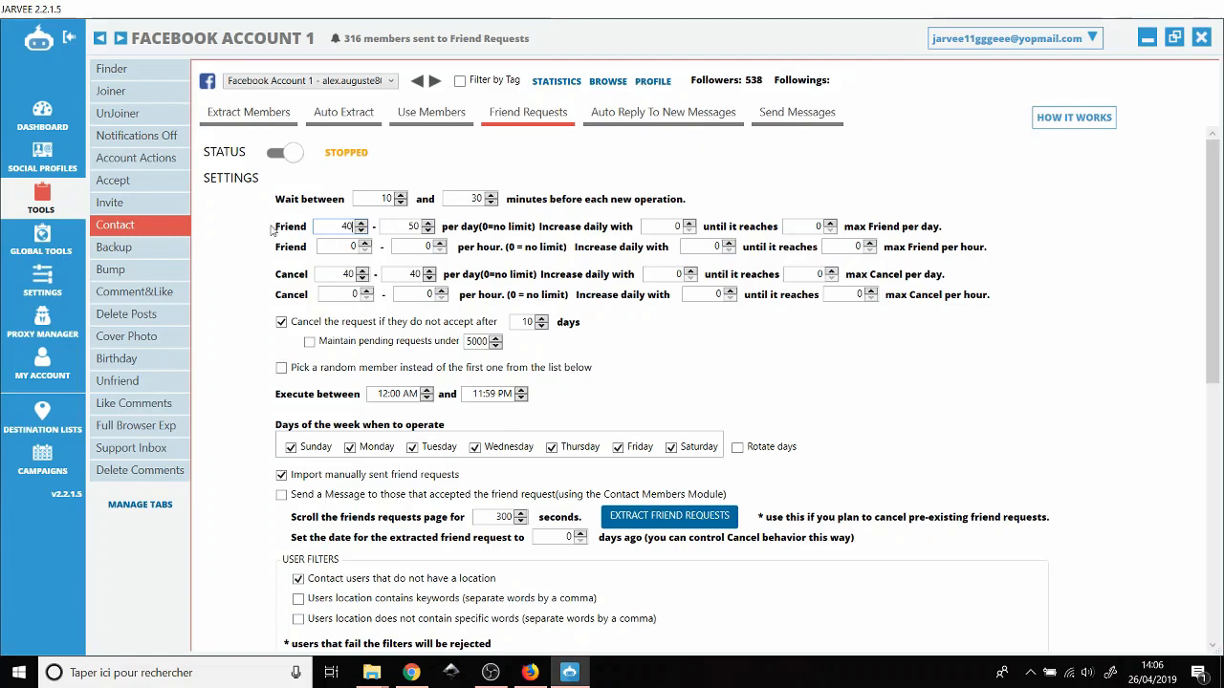
{"action": "left_click_drag", "start_coordinate": [382, 199], "coordinate": [497, 201]}
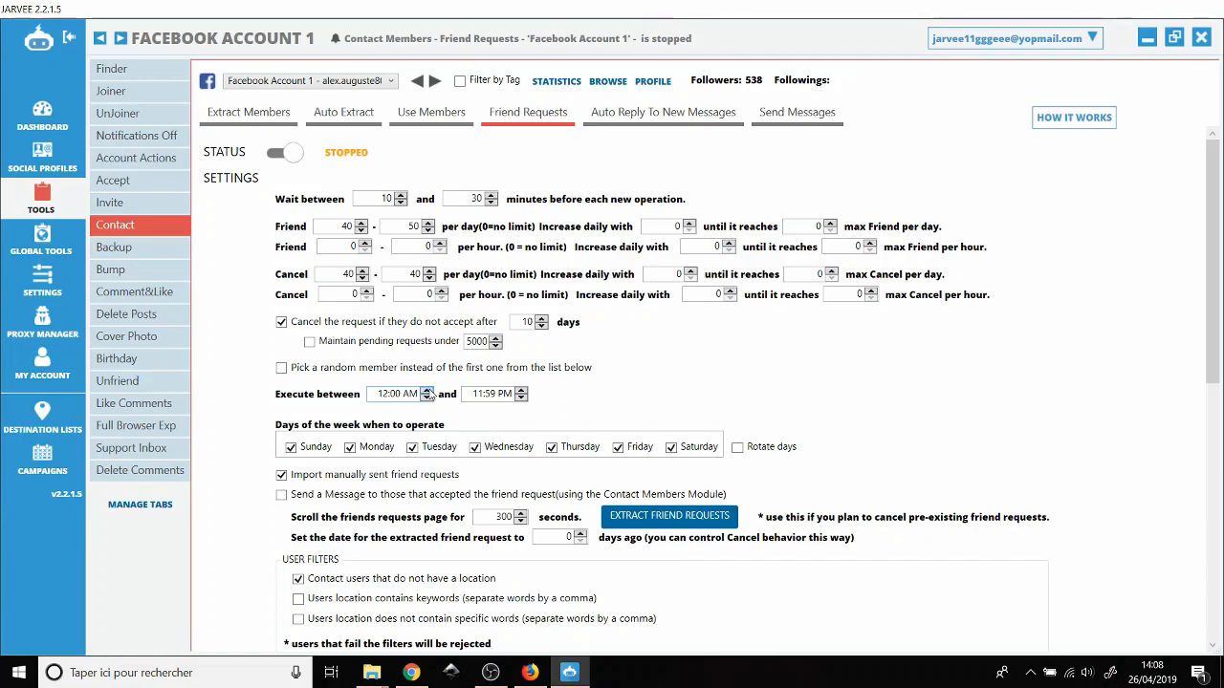
- Set the friend request execution window to start at 7:00 AM and move its end time to earlier in the evening
{"action": "left_click", "coordinate": [427, 390]}
{"action": "left_click", "coordinate": [427, 391]}
{"action": "left_click", "coordinate": [427, 390]}
{"action": "left_click", "coordinate": [427, 390]}
{"action": "left_click", "coordinate": [427, 390]}
{"action": "left_click", "coordinate": [427, 390]}
{"action": "left_click", "coordinate": [428, 391]}
{"action": "left_click", "coordinate": [521, 398]}
{"action": "left_click", "coordinate": [521, 397]}
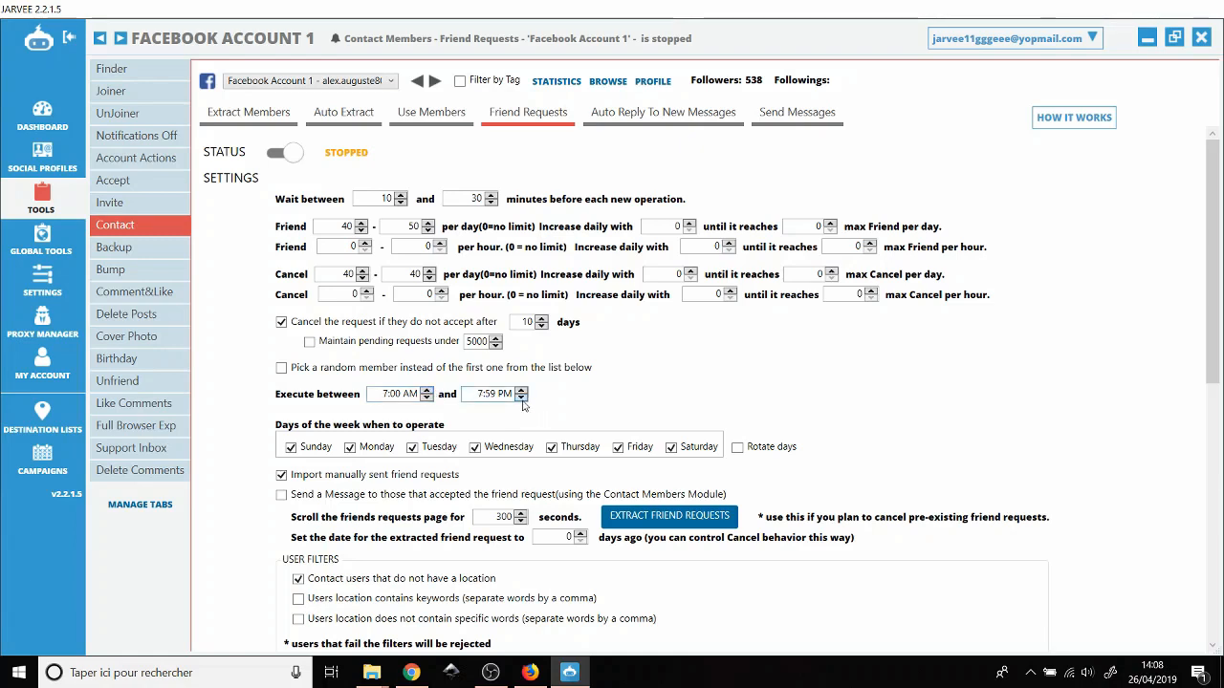
{"action": "left_click", "coordinate": [521, 390]}
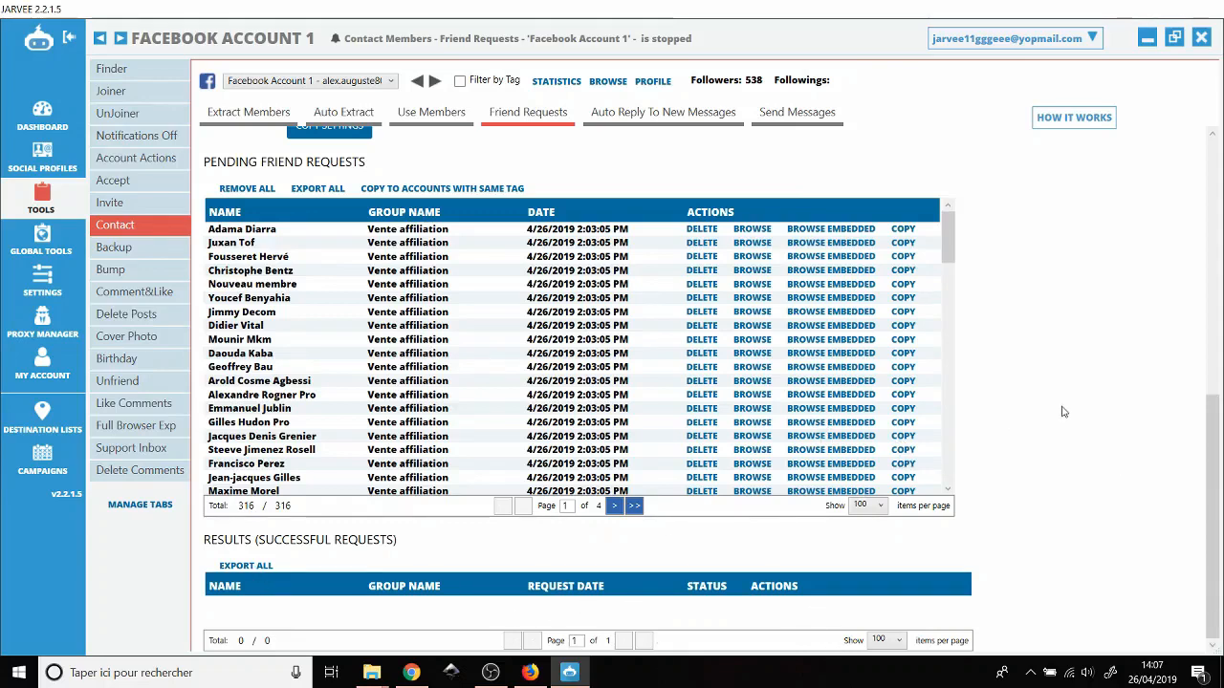
{"action": "scroll", "coordinate": [901, 565], "scroll_direction": "up", "scroll_amount": 10}
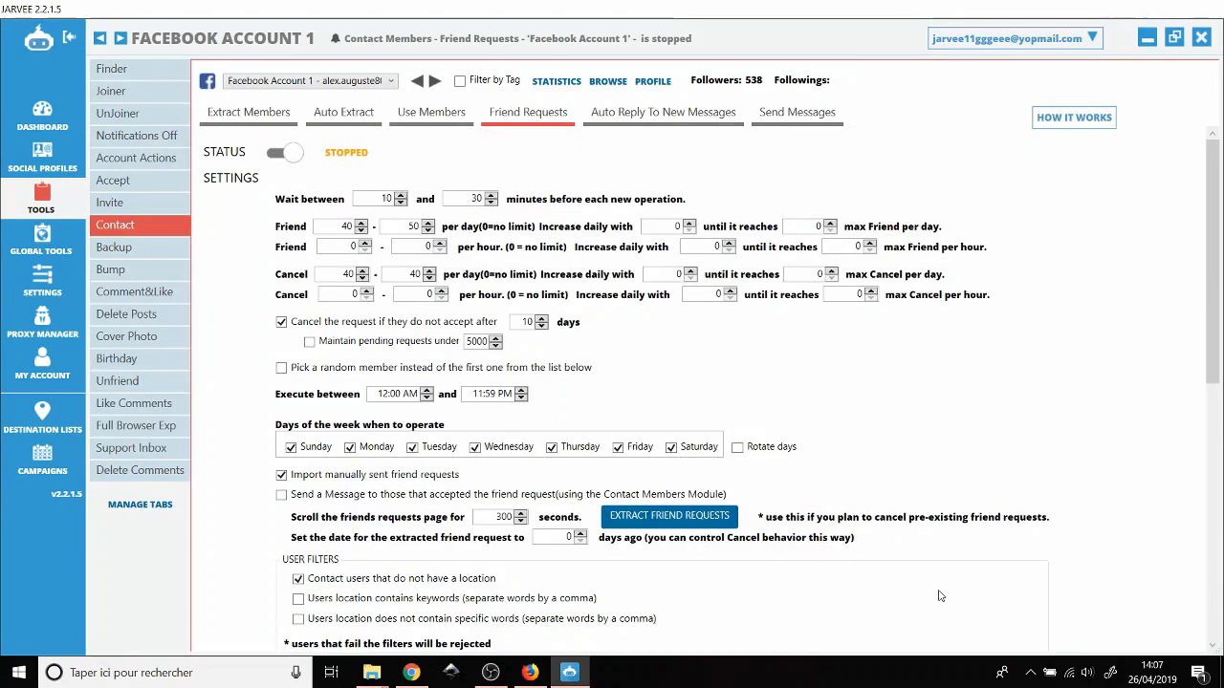